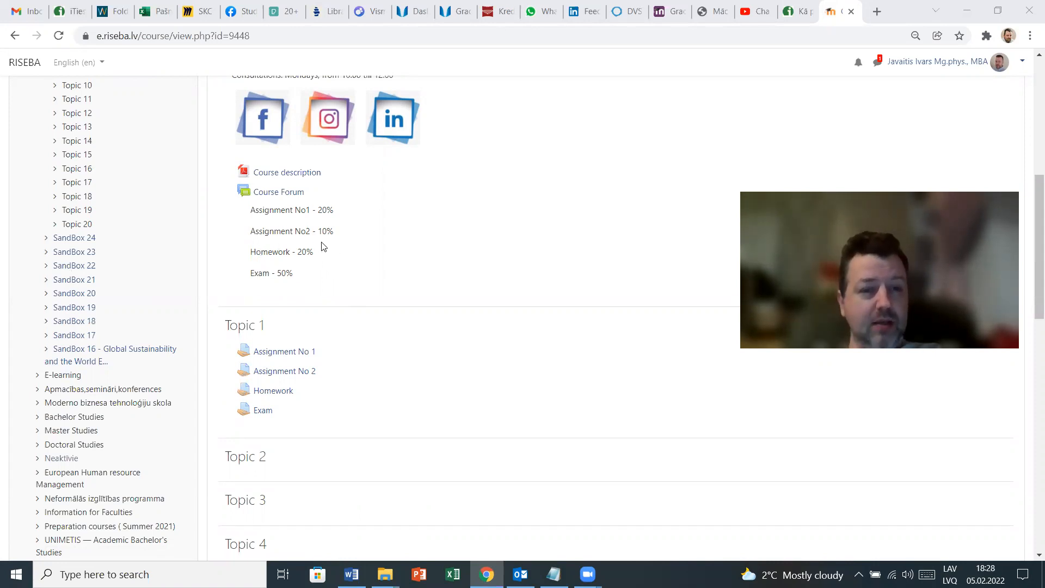
scroll(318, 252, "up", 1)
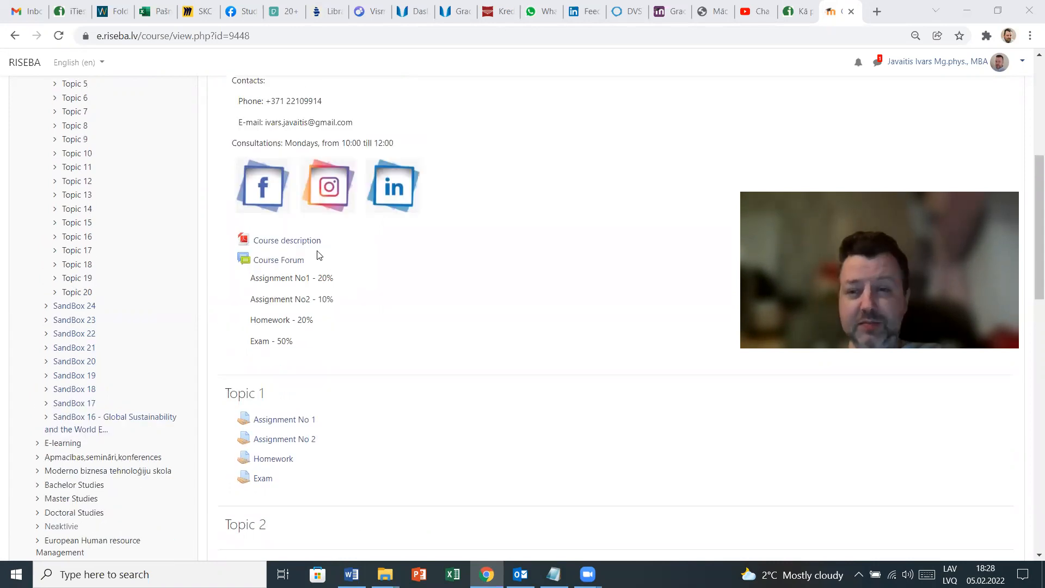
scroll(380, 325, "up", 2)
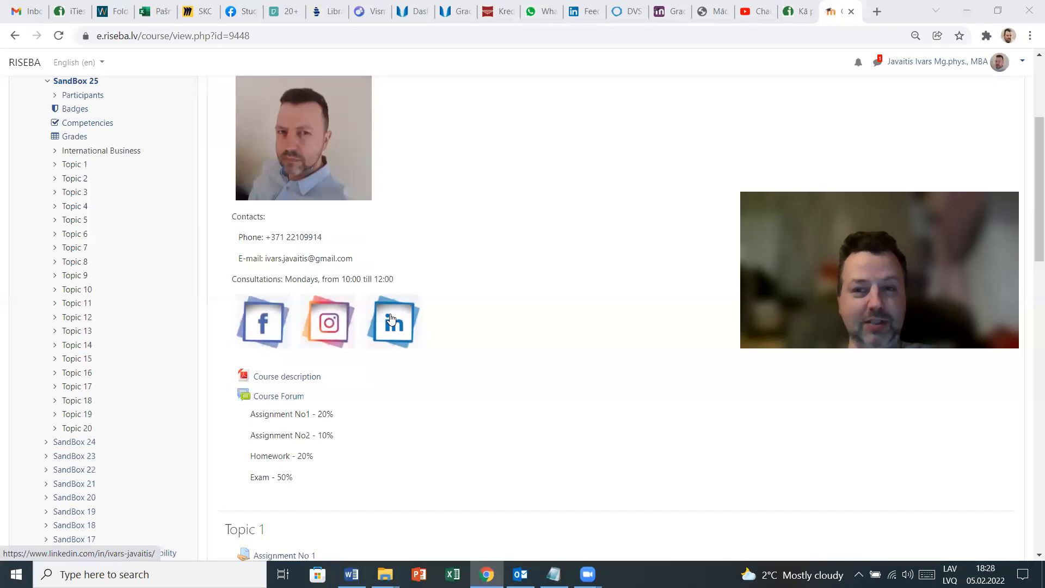
scroll(391, 320, "down", 3)
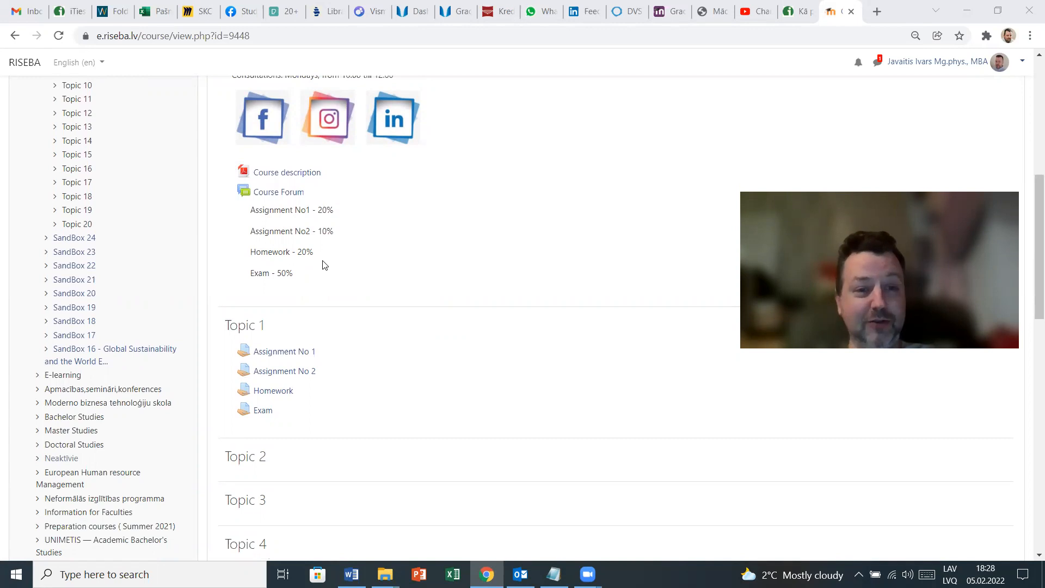
scroll(323, 267, "up", 6)
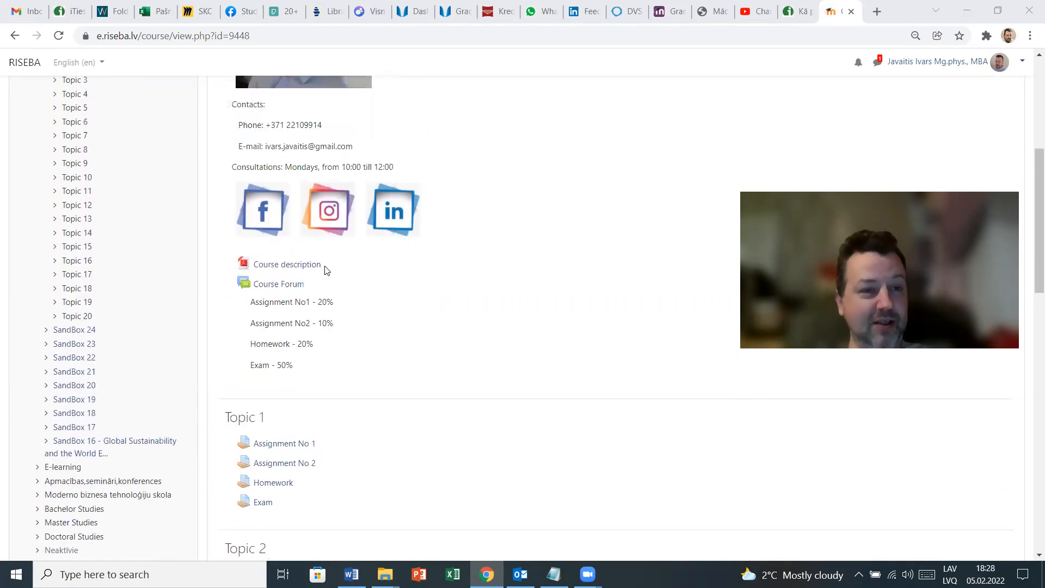
- Grade the demo student's Assignment No 1 with 90 out of 100, with student notification off, and save the grade
scroll(323, 266, "down", 5)
scroll(324, 266, "down", 2)
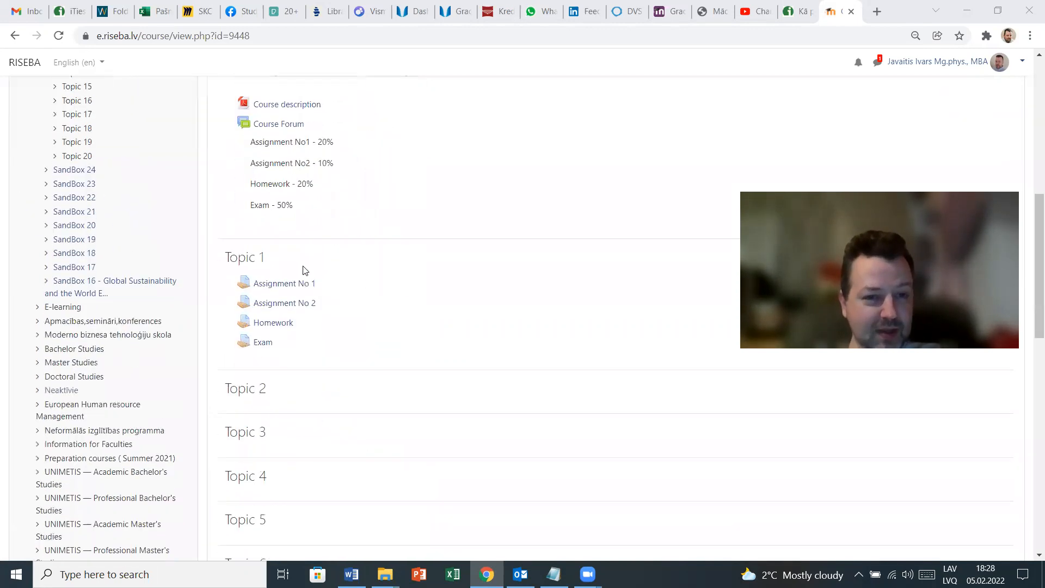
left_click(281, 285)
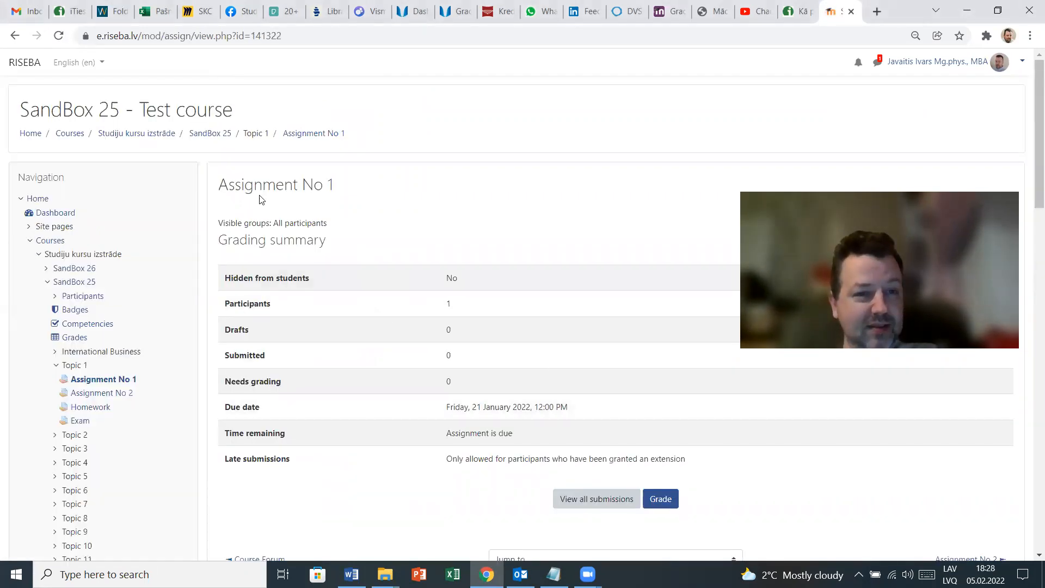
left_click(660, 499)
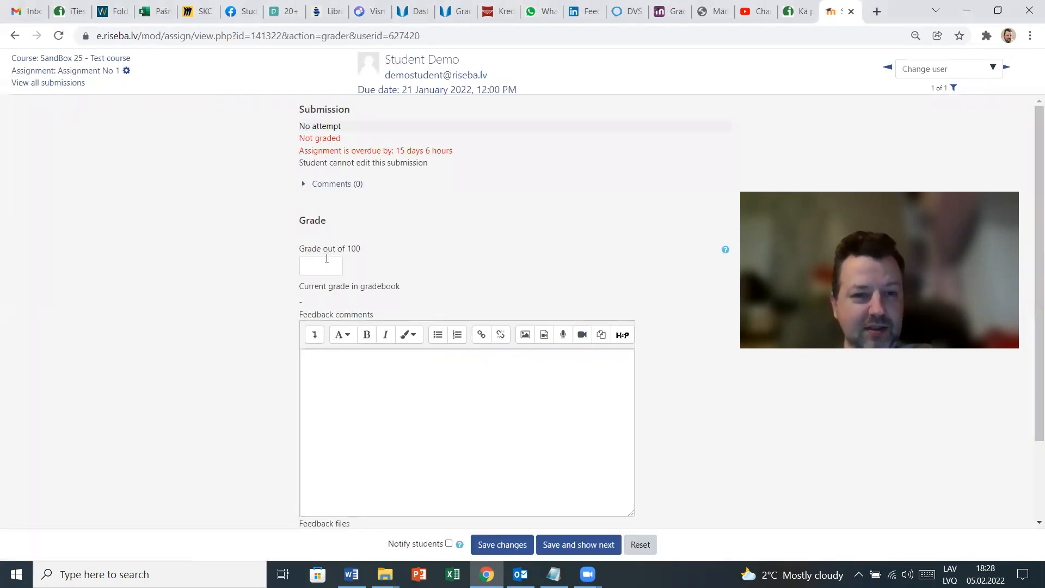
type("90")
left_click(499, 543)
left_click(439, 362)
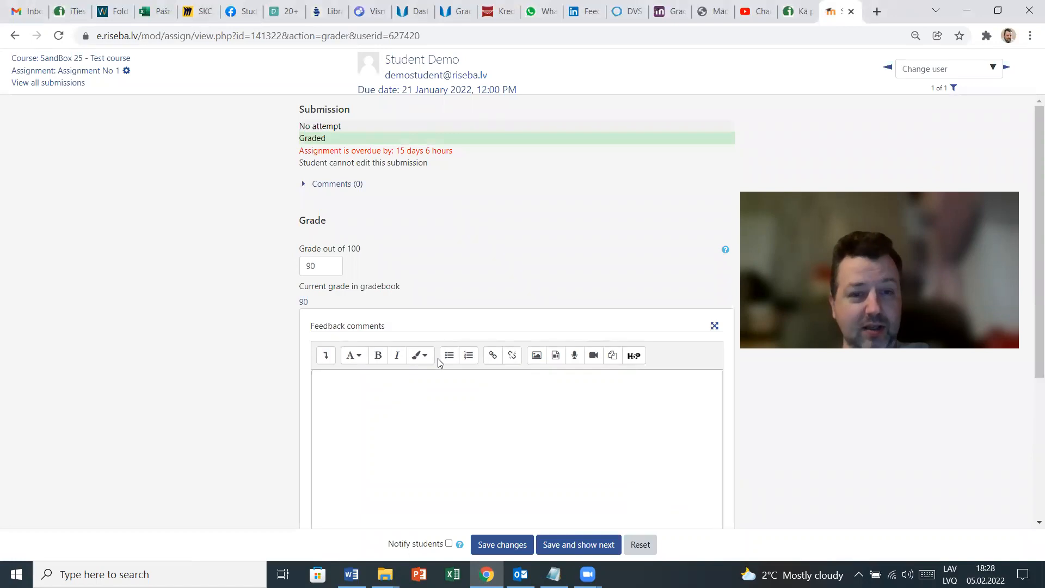
- Grade the demo student's Assignment No 2 in Topic 1 with 80, turn off student notification, and save the grade
left_click(107, 59)
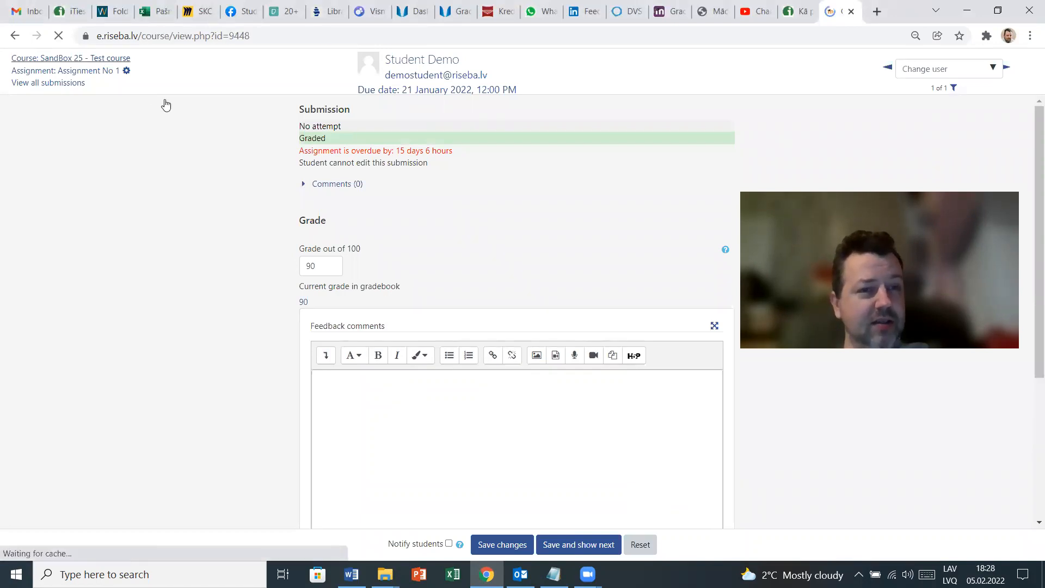
scroll(348, 356, "down", 3)
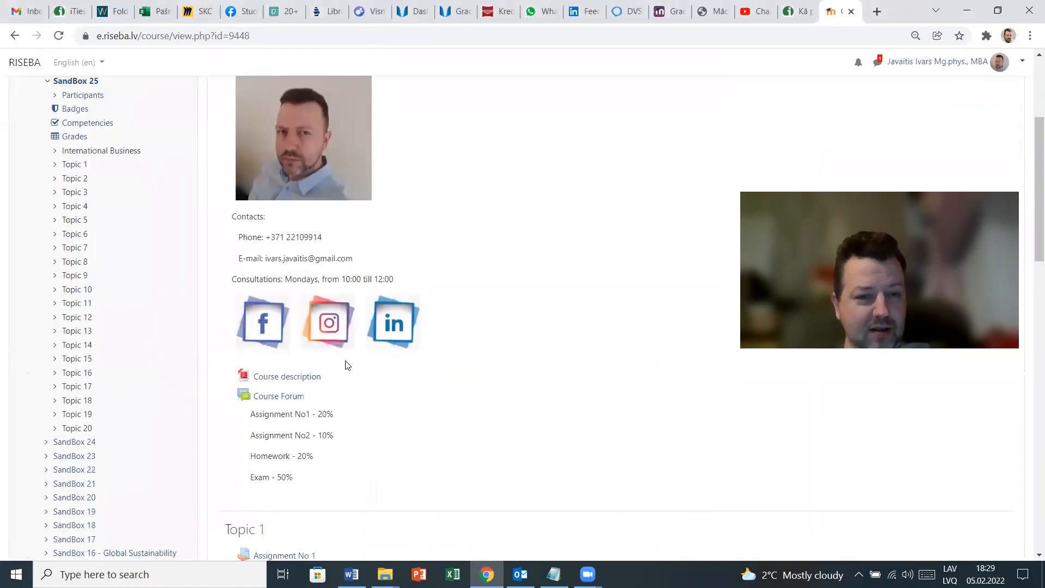
scroll(305, 379, "down", 3)
left_click(288, 368)
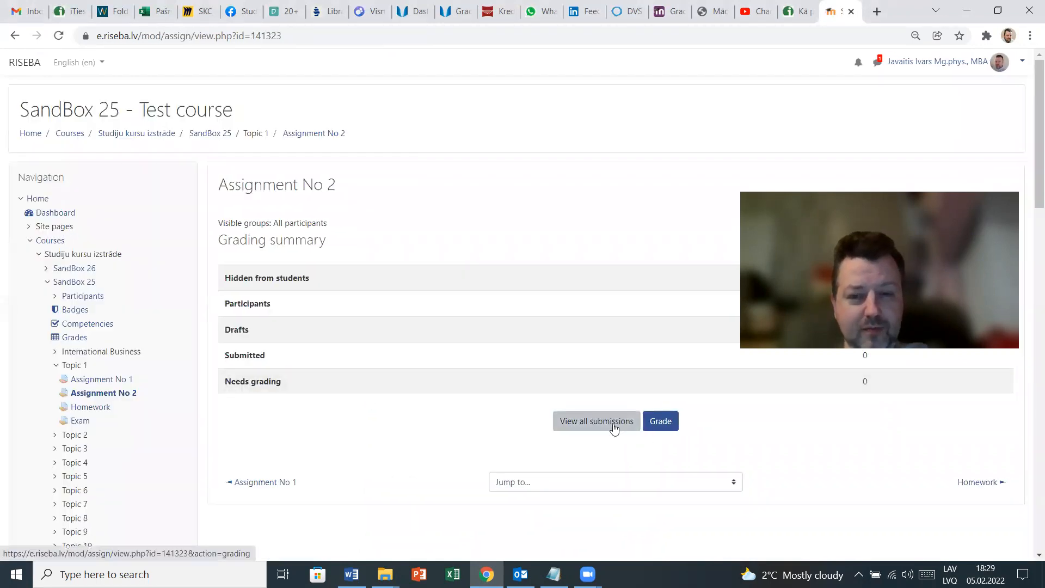
left_click(660, 421)
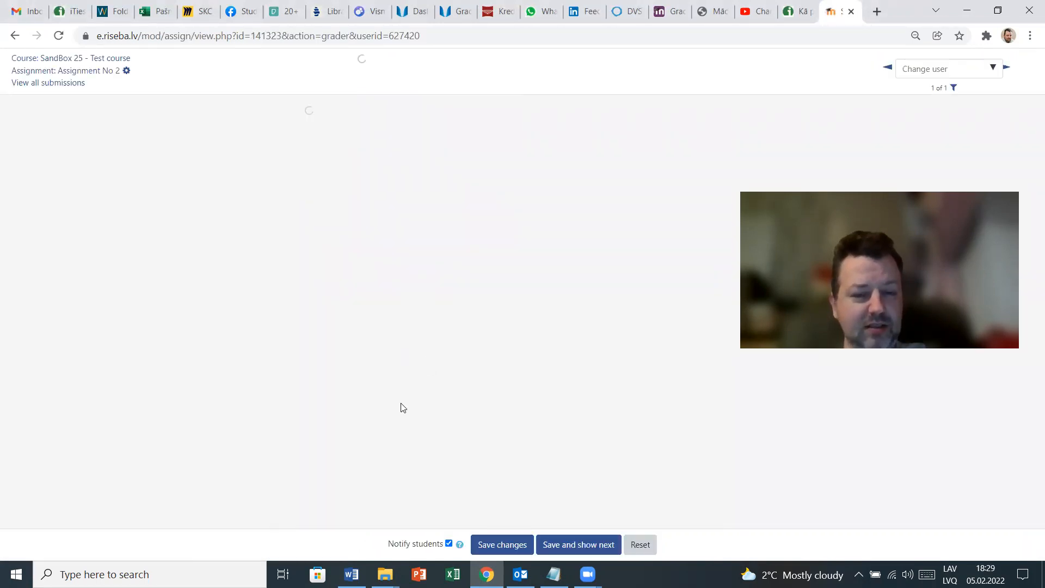
left_click(331, 259)
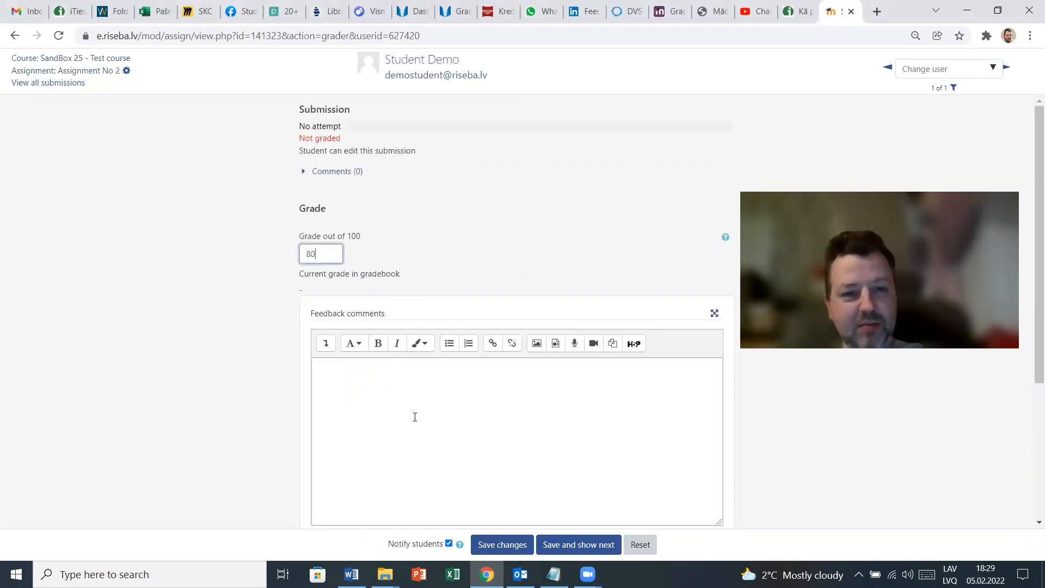
left_click(449, 543)
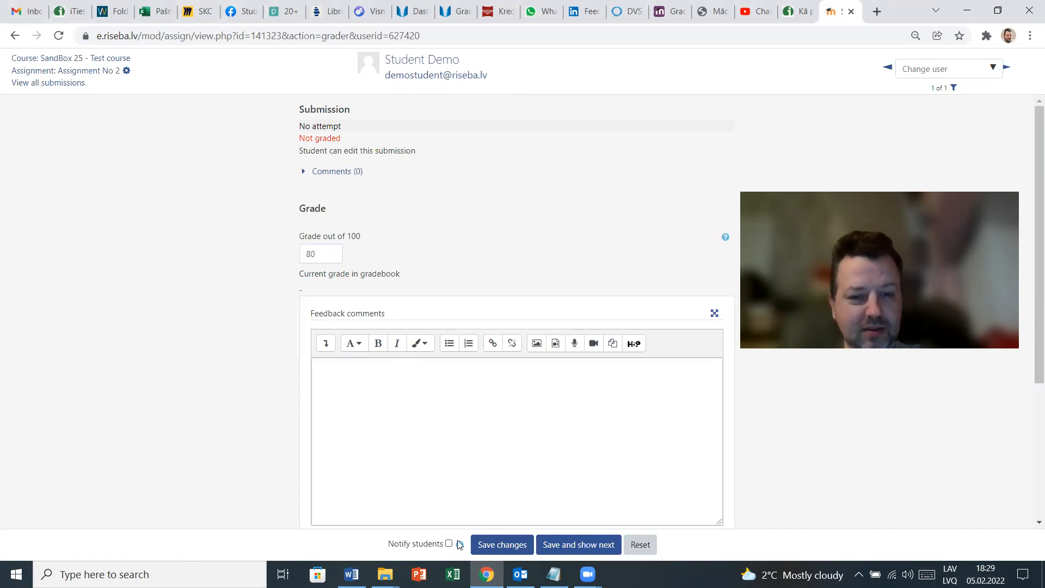
left_click(490, 543)
left_click(460, 360)
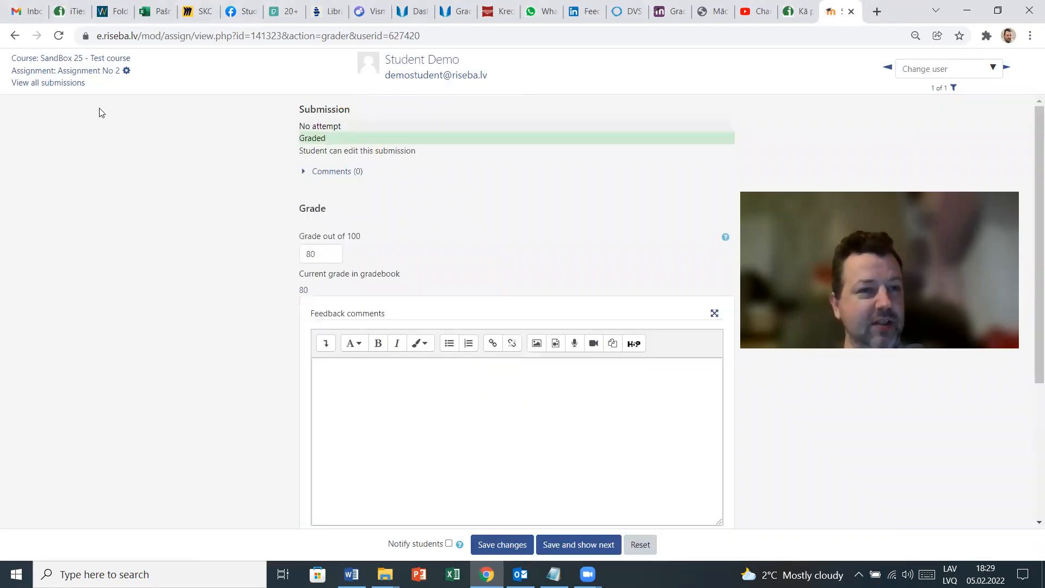
- Grade the demo student's Homework in Topic 1 with 75, turn off student notification, and save the grade
left_click(73, 60)
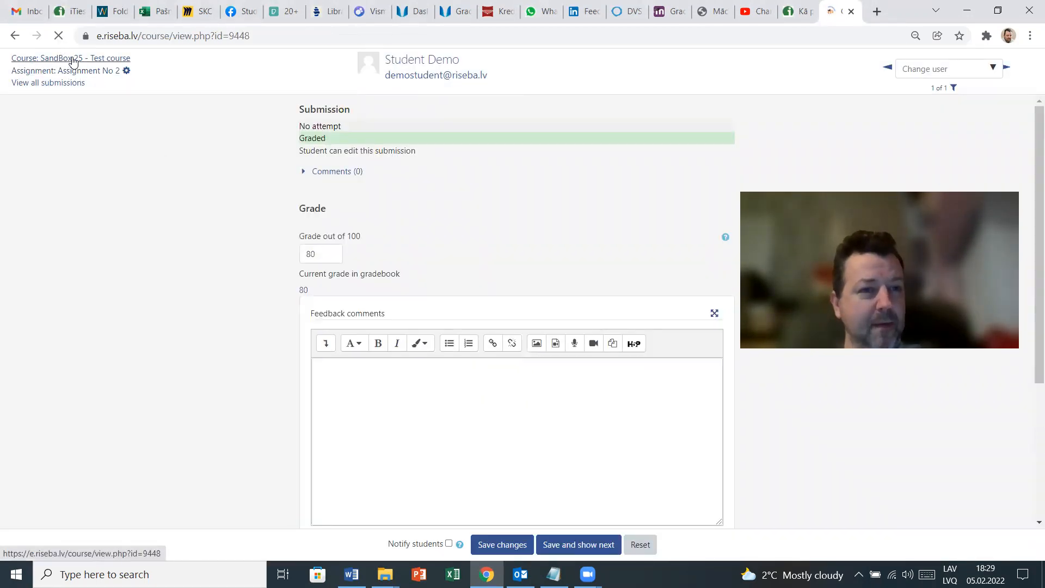
scroll(496, 258, "down", 5)
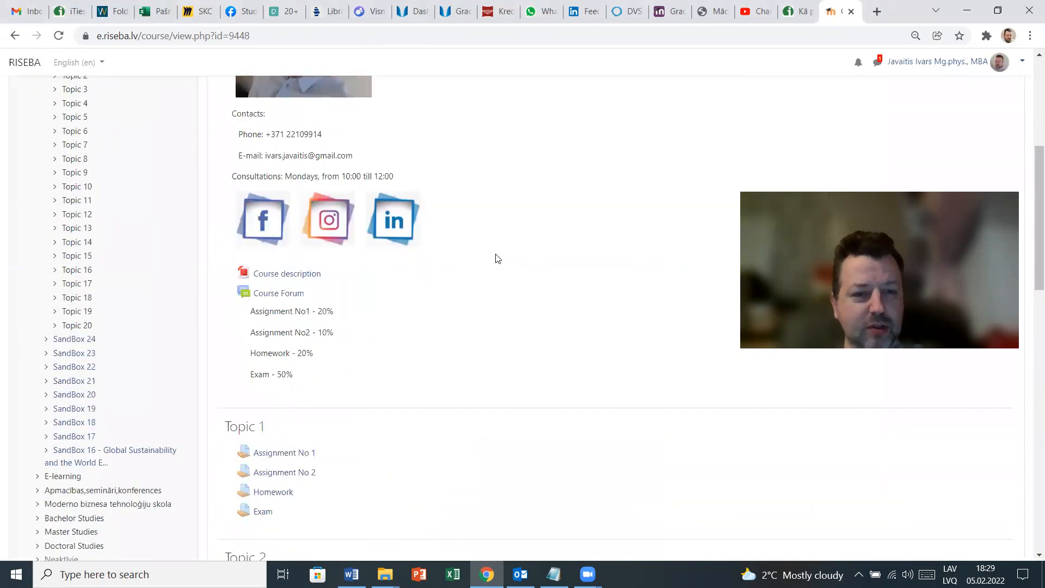
scroll(496, 258, "down", 2)
left_click(281, 392)
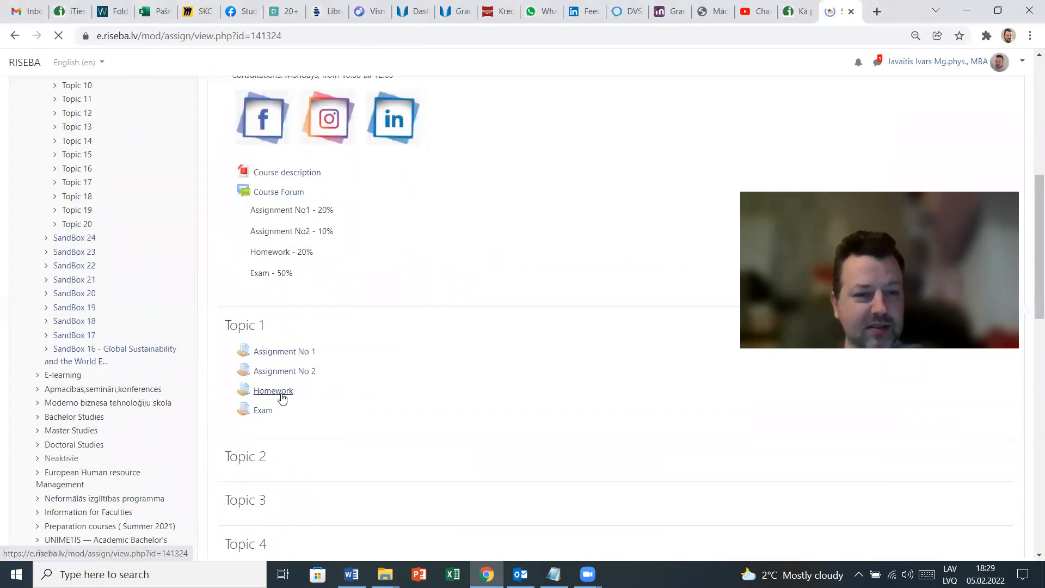
left_click(660, 422)
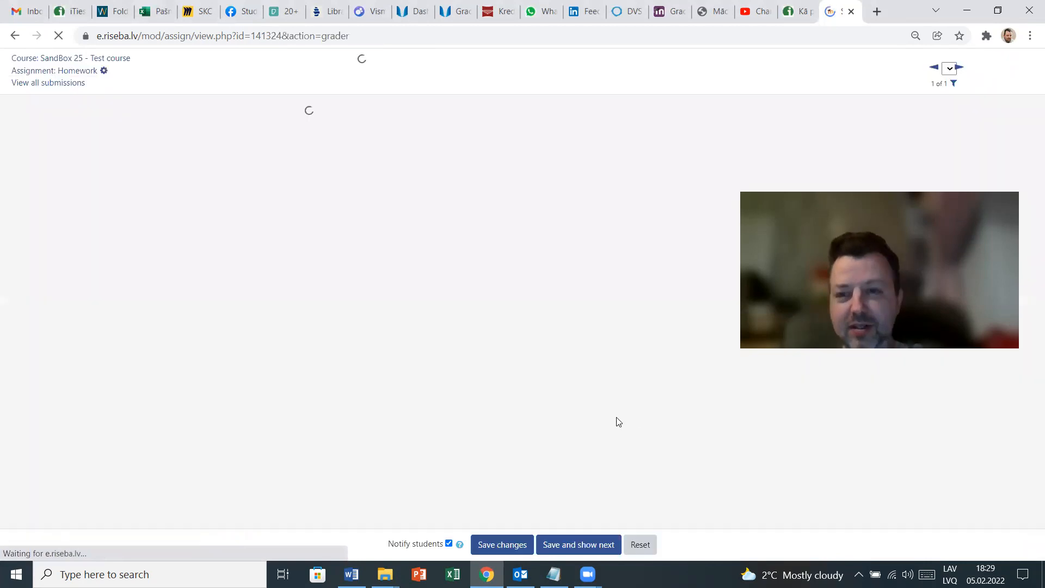
left_click(449, 543)
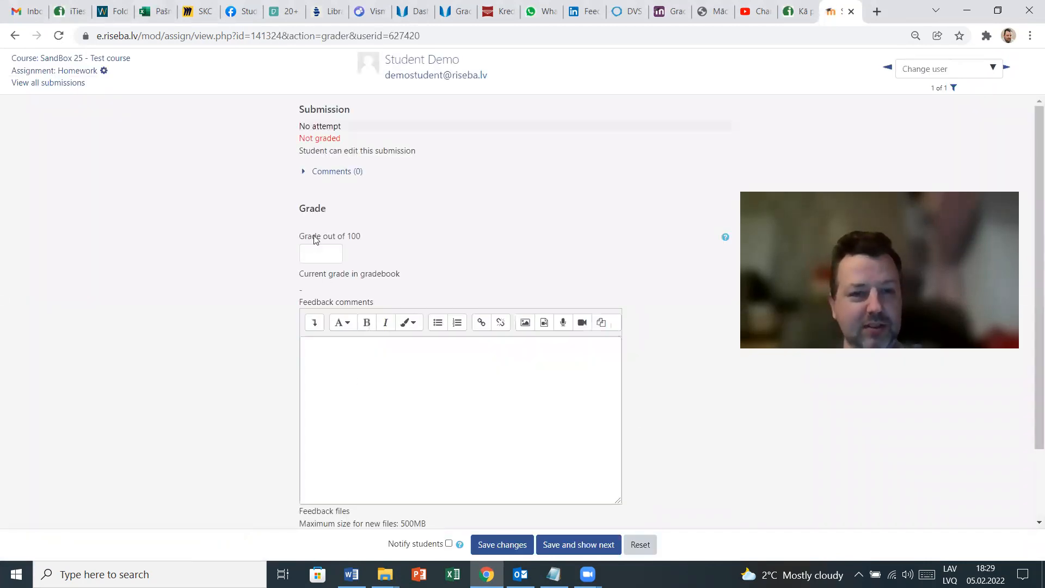
left_click(320, 253)
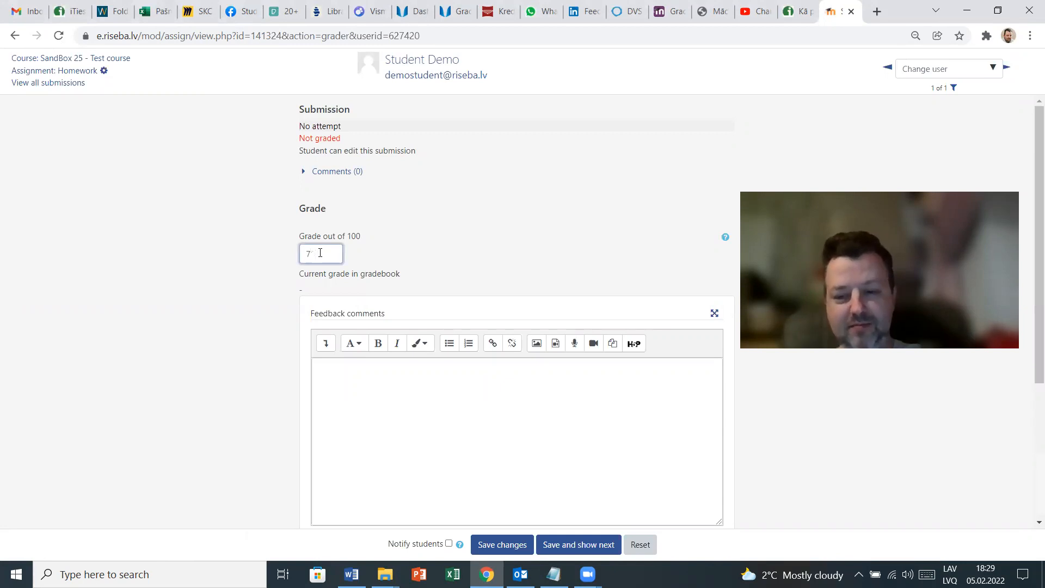
scroll(558, 305, "down", 1)
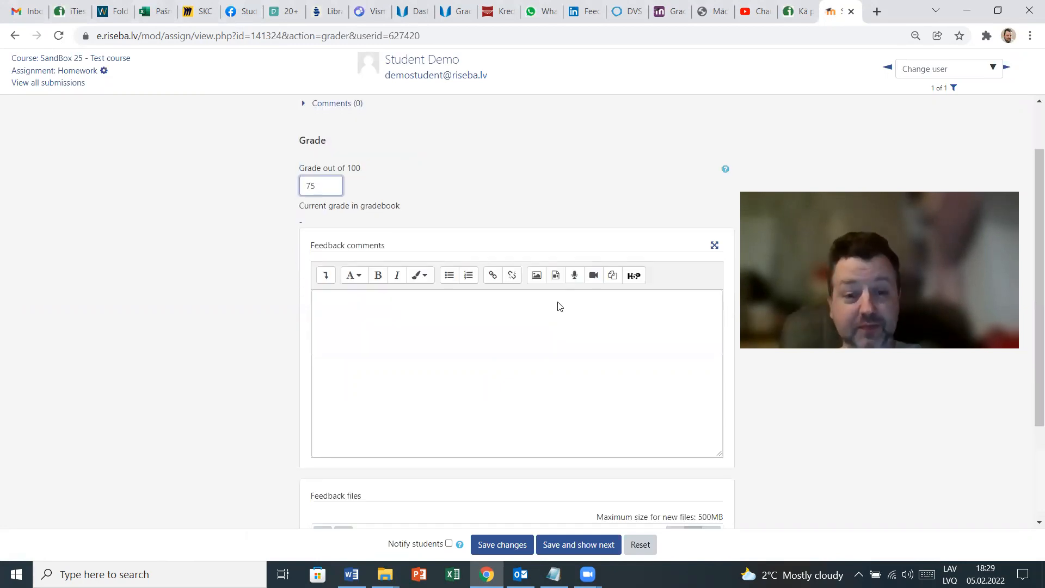
left_click(512, 546)
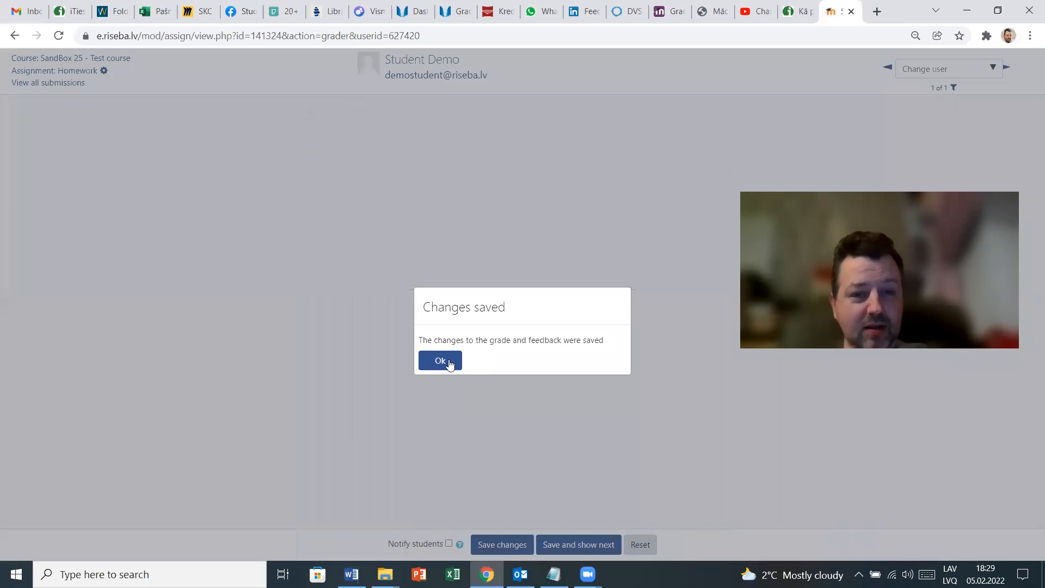
left_click(449, 360)
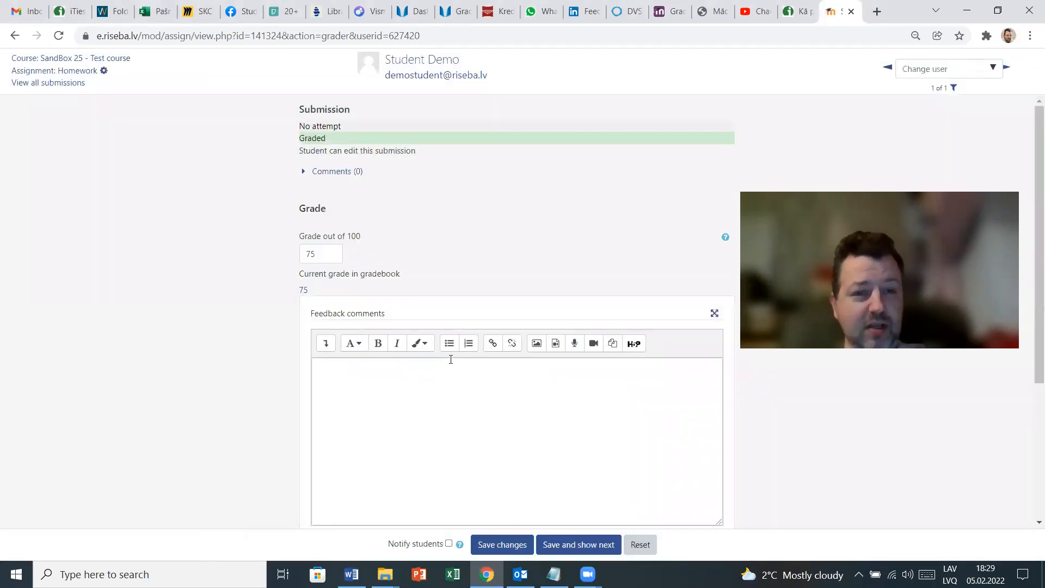
- Open the SandBox 25 course's grader report to review the student's grades and course total
left_click(71, 58)
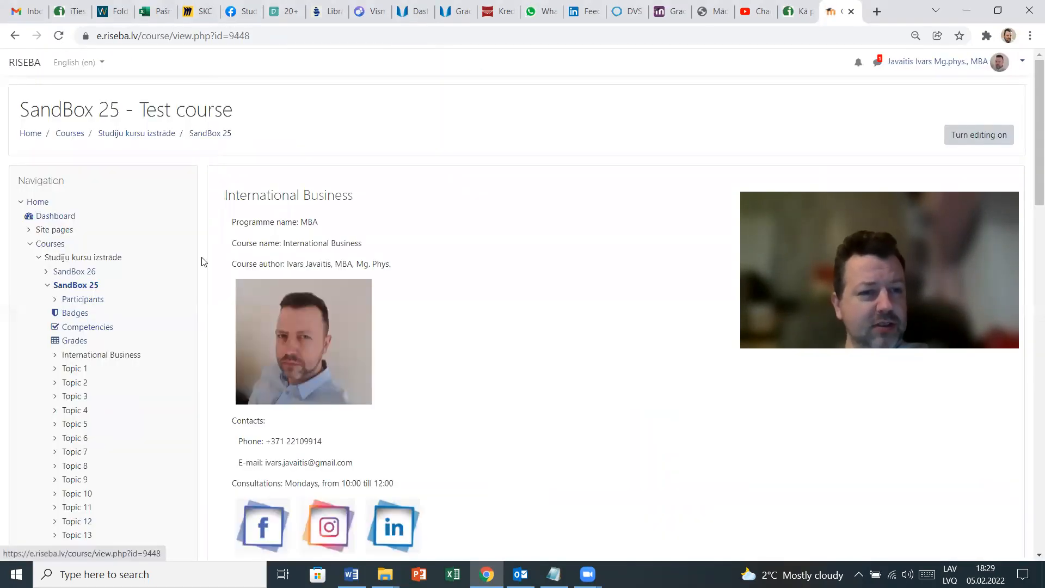
left_click(77, 341)
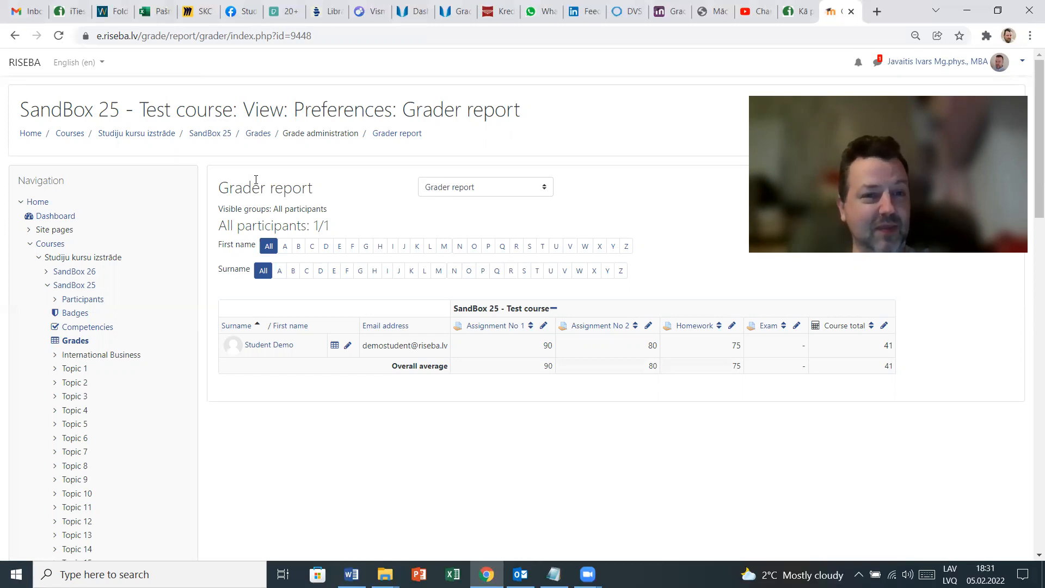
- Open the Course total's calculation from the course's gradebook setup and examine its weighted formula
left_click(212, 134)
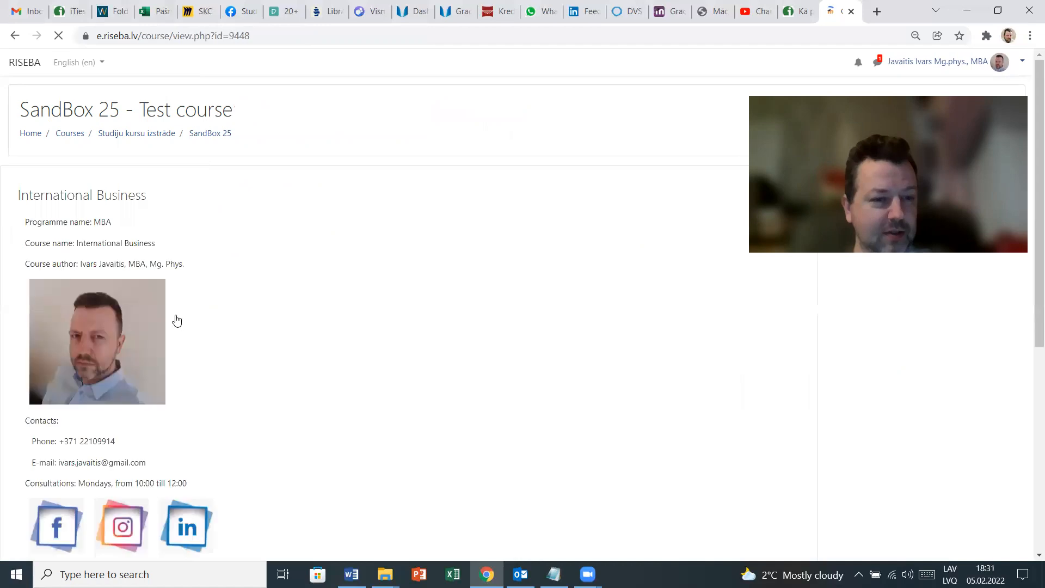
scroll(174, 315, "down", 20)
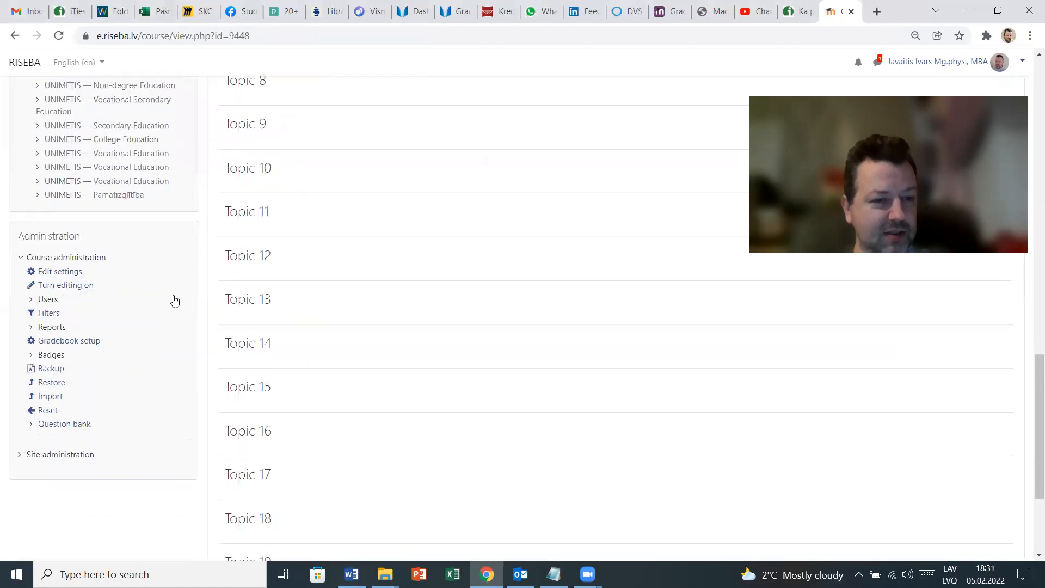
left_click(80, 160)
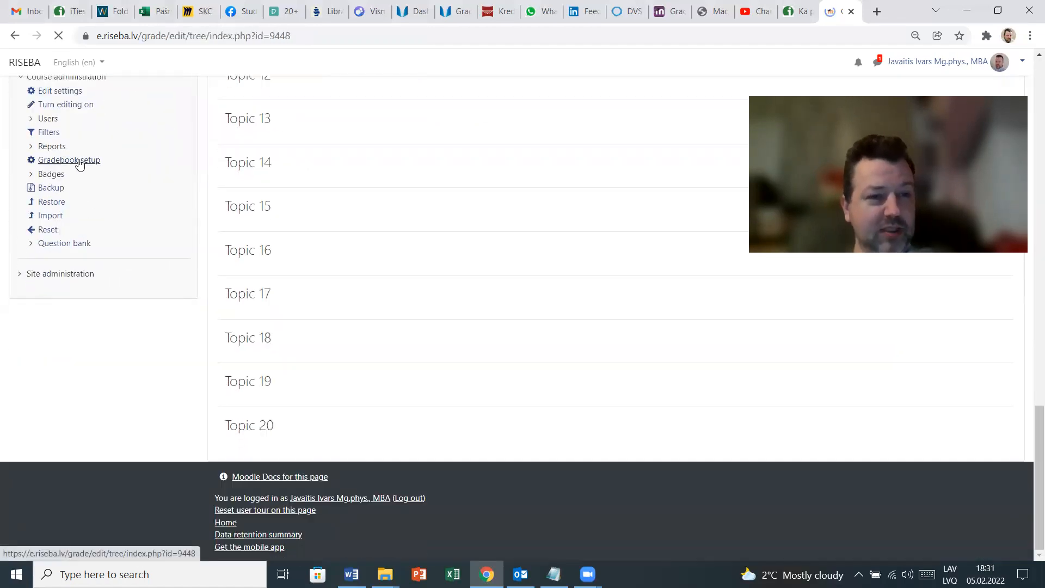
left_click(896, 395)
left_click(890, 415)
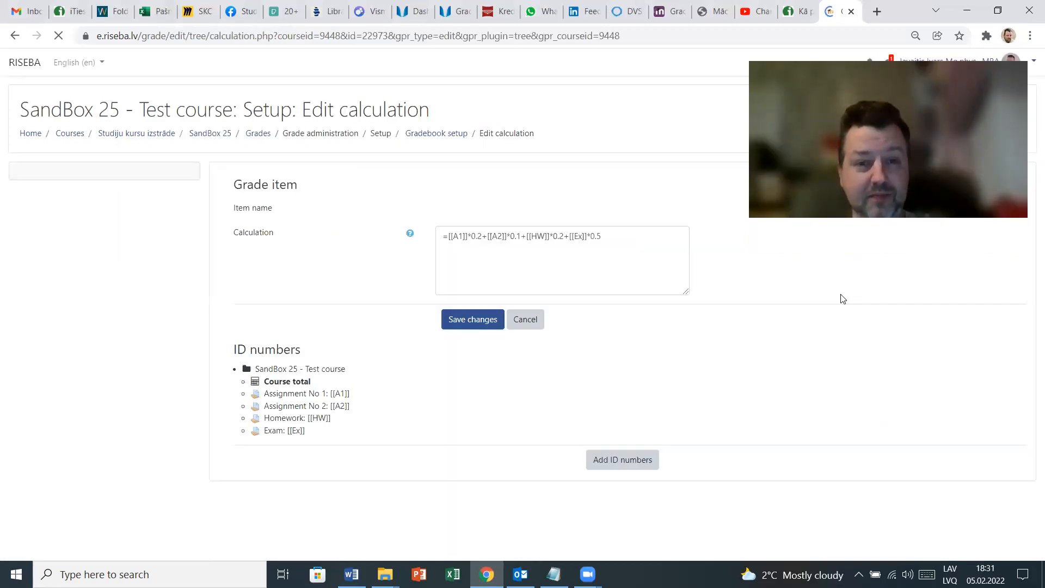
left_click_drag(445, 236, 597, 235)
left_click(592, 269)
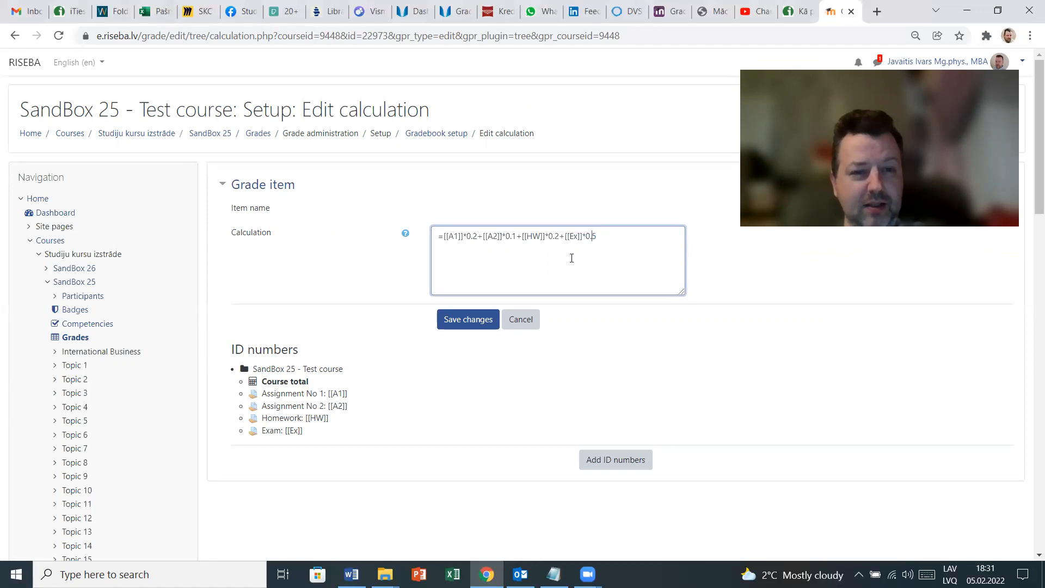
- Wrap the Course total's weighted sum in an if function, leaving the condition blank and using 0 as the false value
left_click(443, 237)
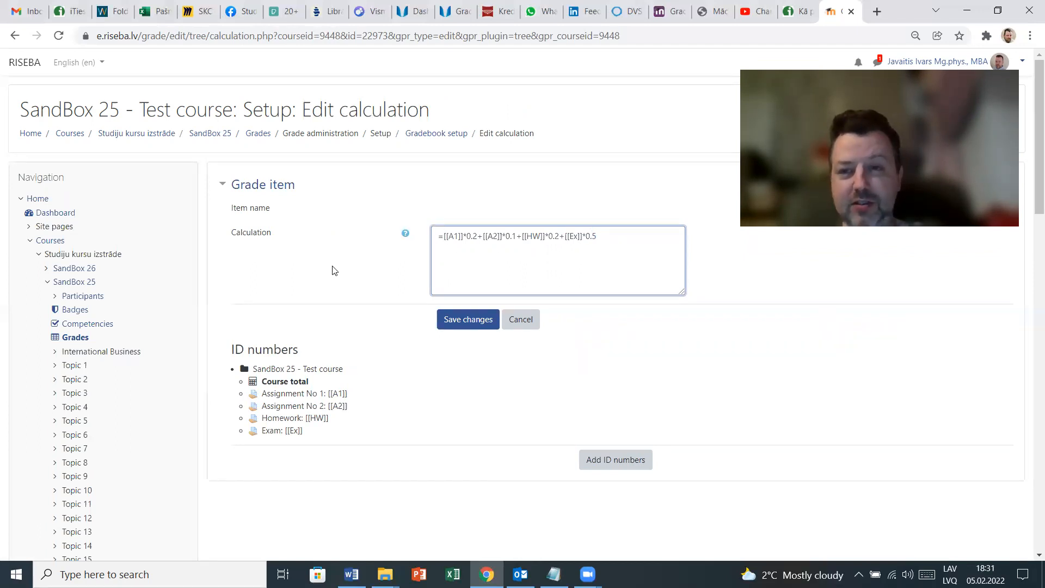
type("if")
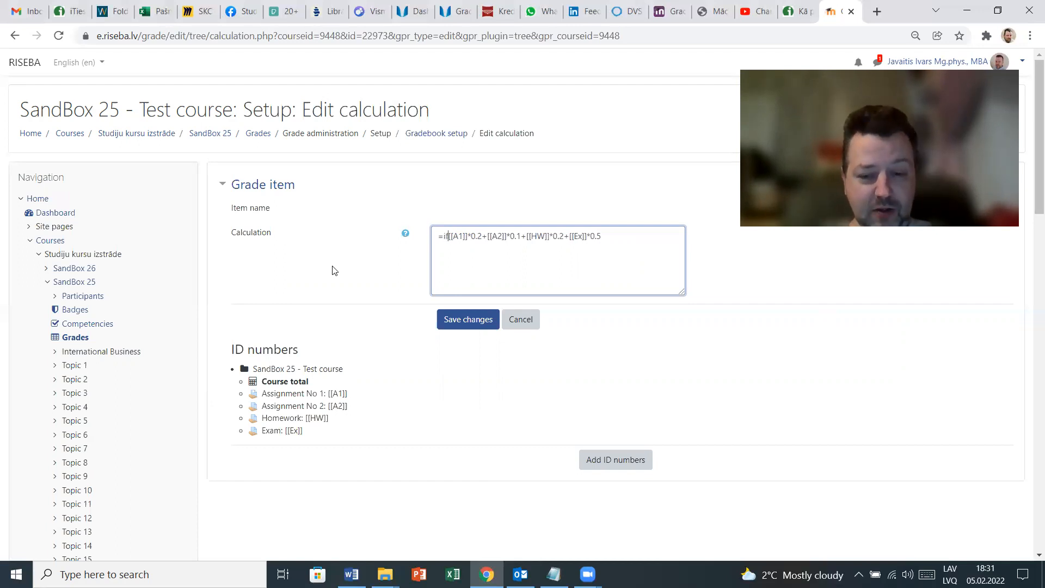
type("( ")
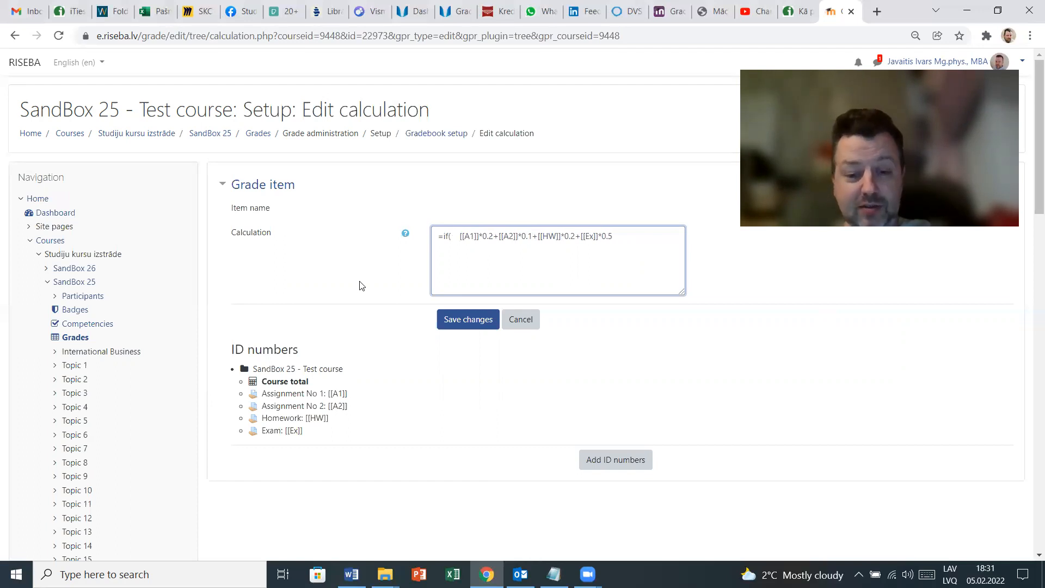
type("   ,")
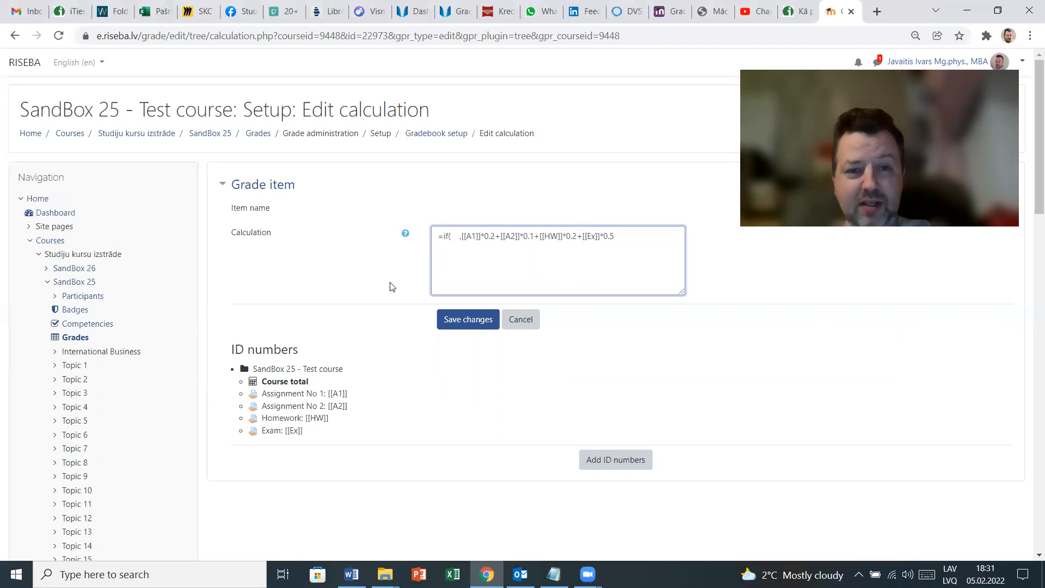
left_click_drag(463, 235, 616, 234)
left_click(592, 253)
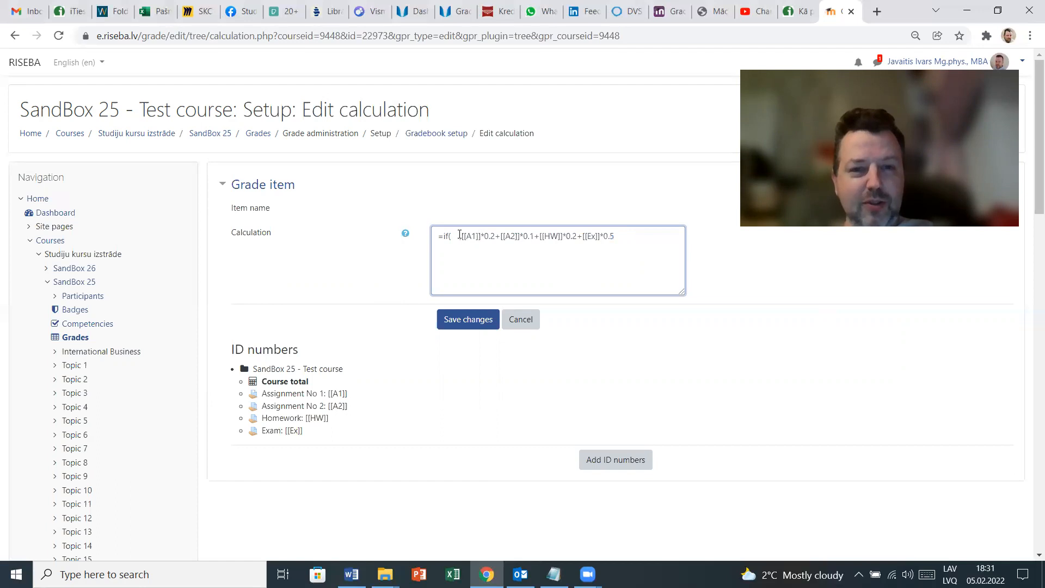
left_click_drag(447, 235, 462, 240)
left_click(620, 237)
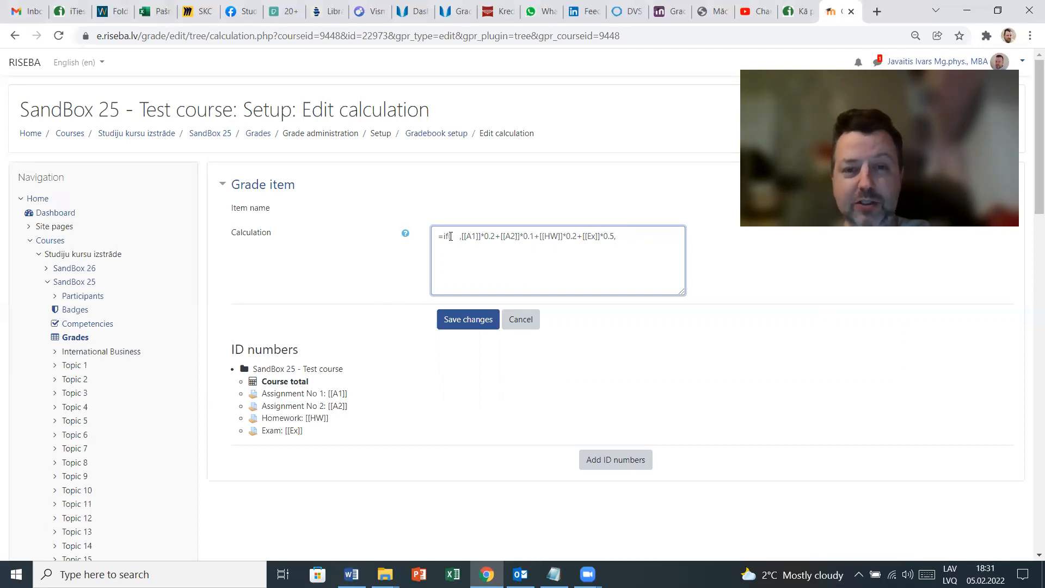
type("0)")
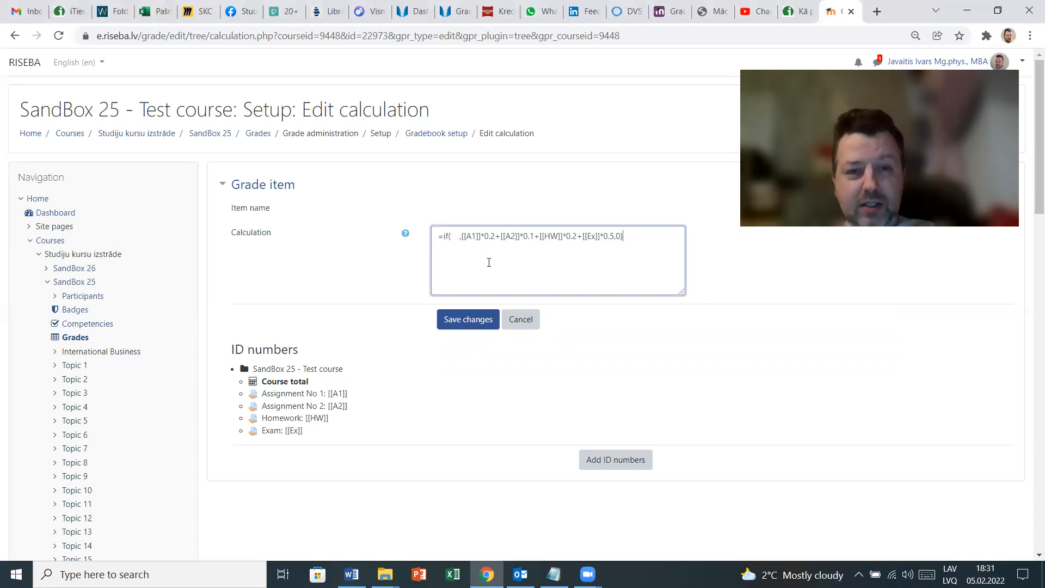
left_click_drag(458, 236, 611, 235)
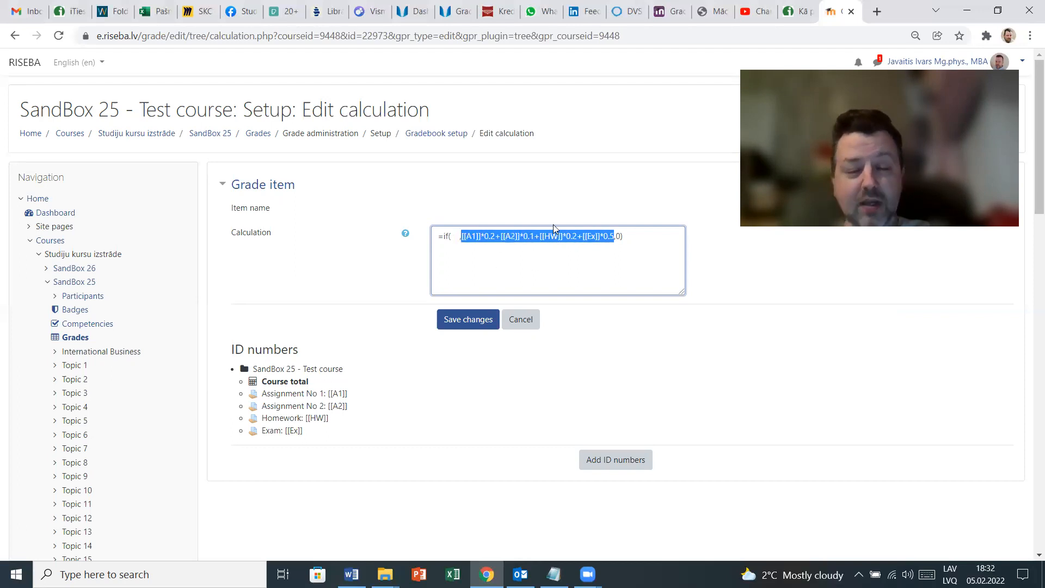
left_click(619, 235)
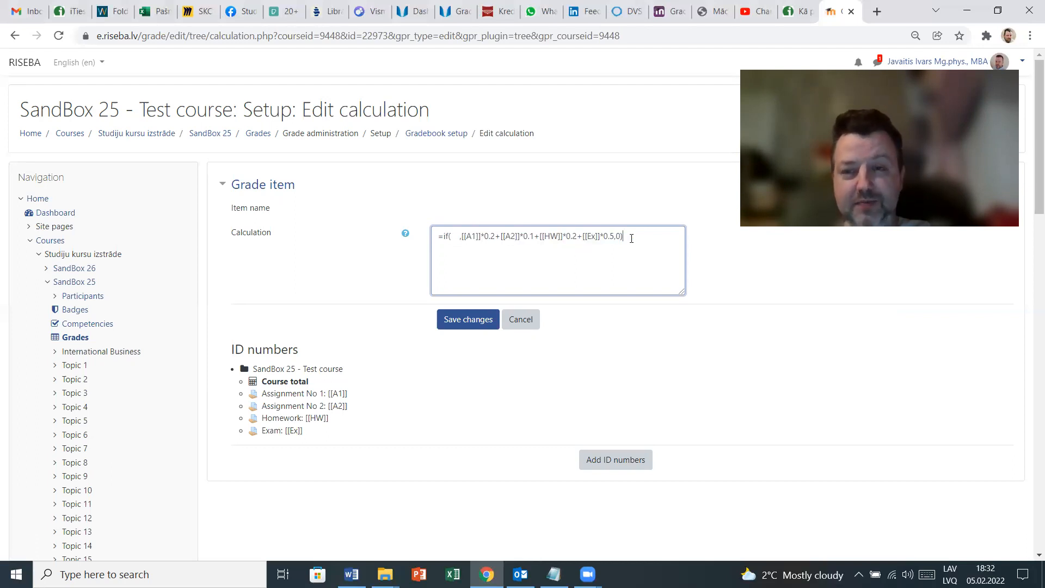
- Enter [[A1]]>39 as the if condition, copying Assignment No 1's identifier from the ID numbers list
left_click_drag(450, 233, 459, 233)
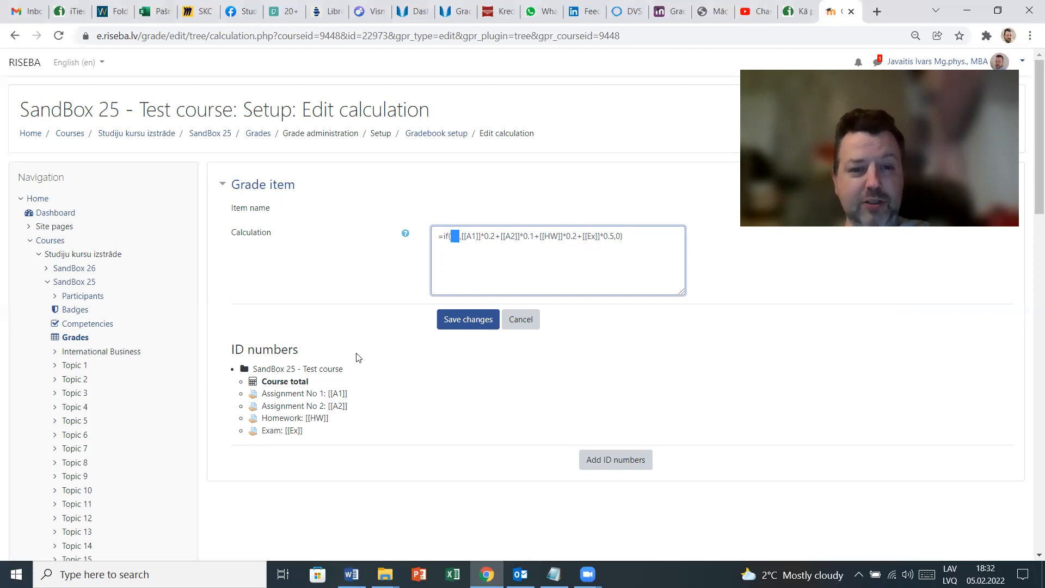
left_click(373, 346)
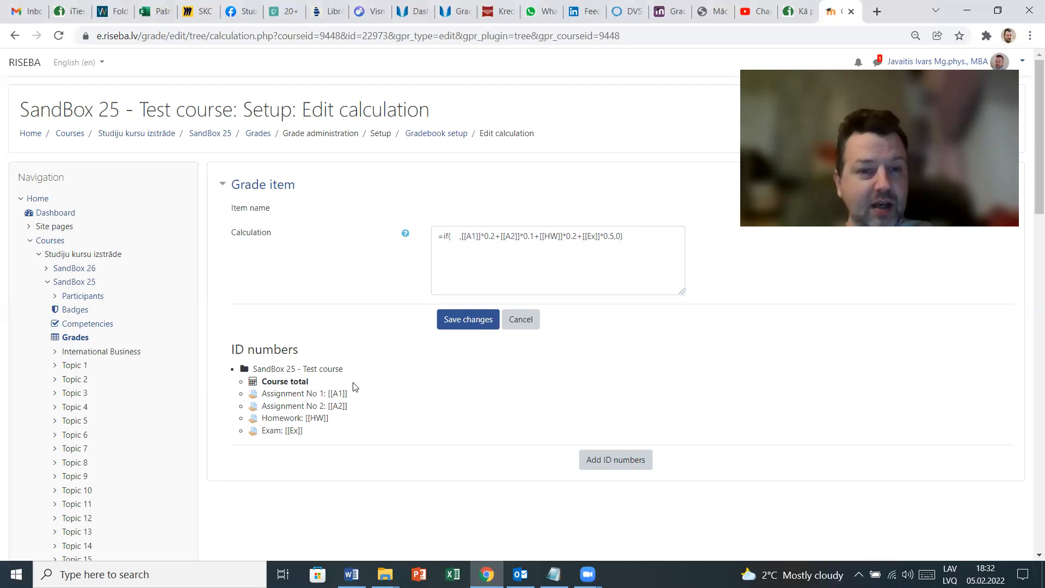
left_click_drag(348, 393, 327, 393)
key("ctrl+c")
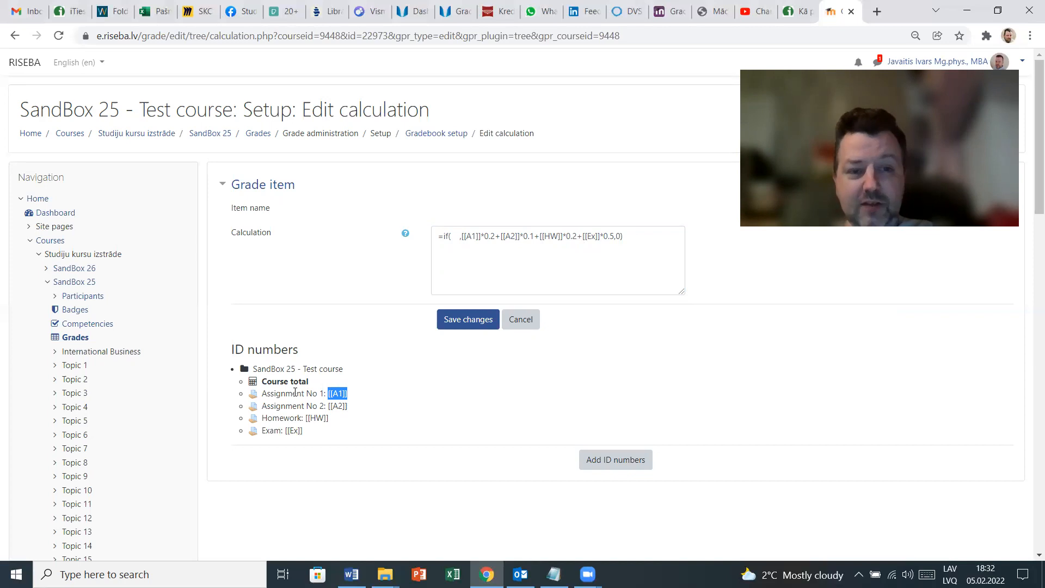
left_click(443, 257)
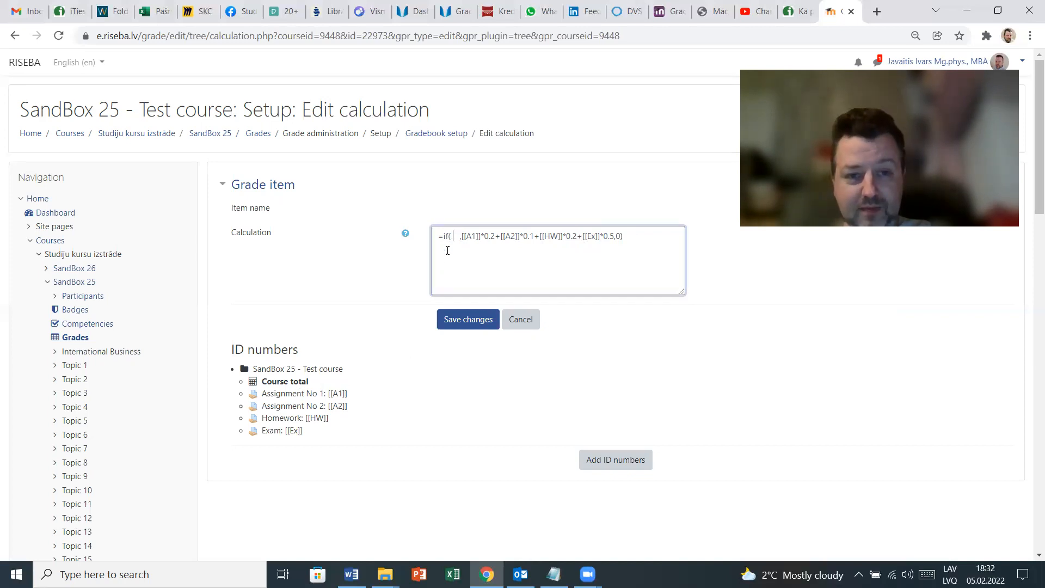
left_click(453, 236)
key("ctrl+v")
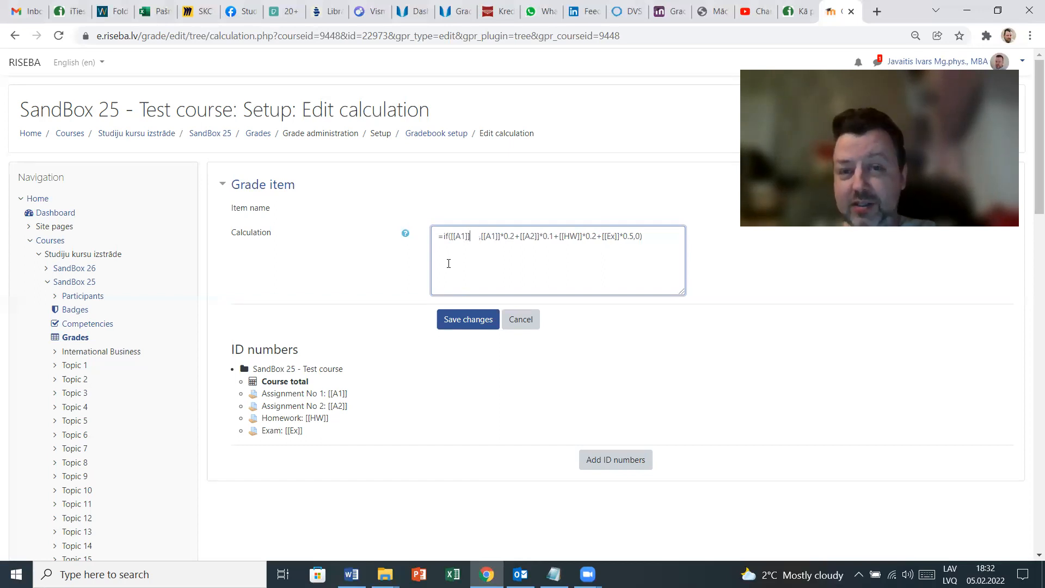
type(">")
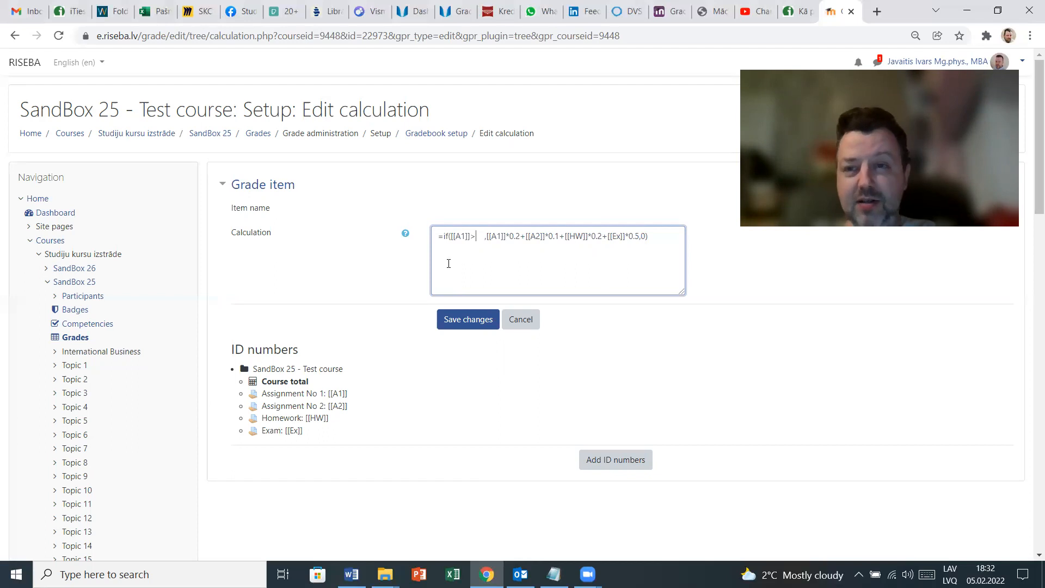
type("39")
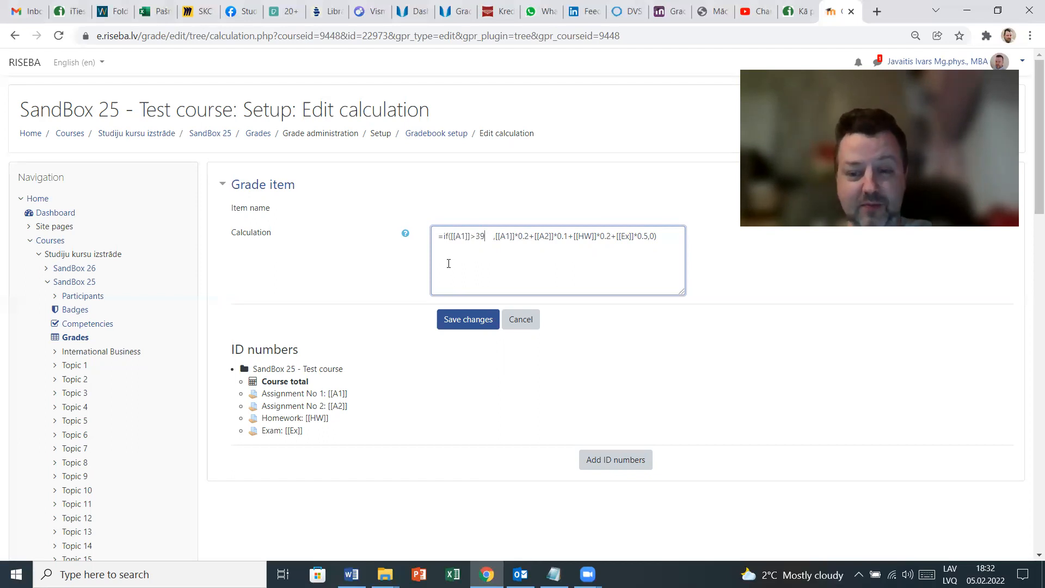
- Remove the extra spaces after the if condition and save the Course total's calculation
key("BackSpace")
key("BackSpace")
key("BackSpace")
key("BackSpace")
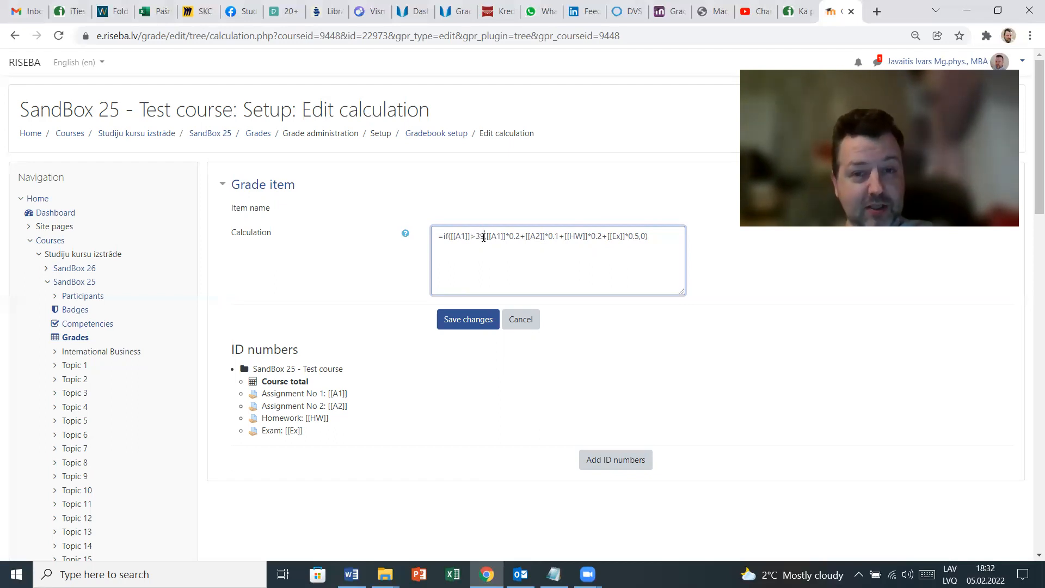
left_click_drag(486, 237, 638, 240)
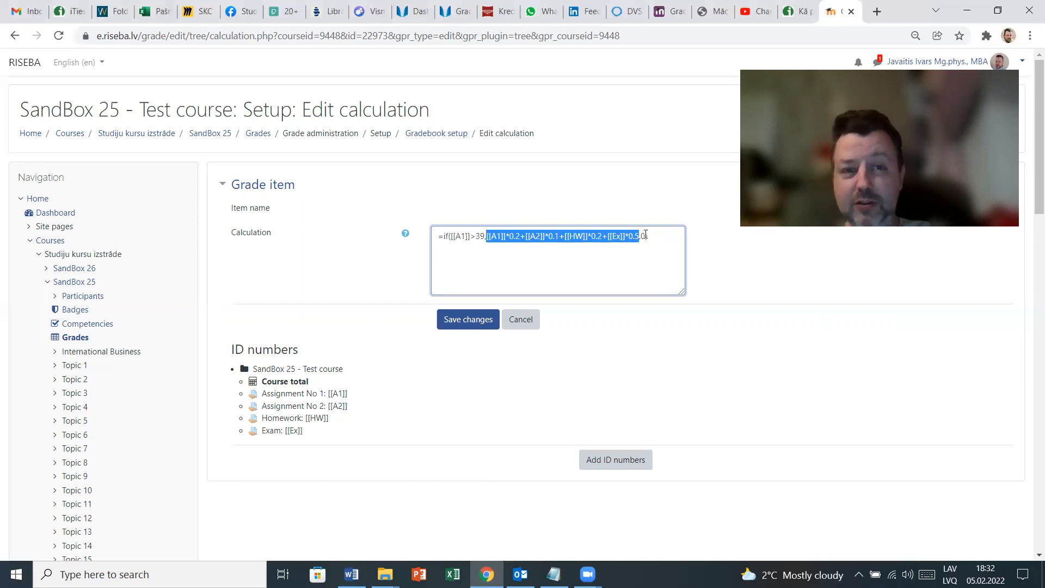
left_click(482, 321)
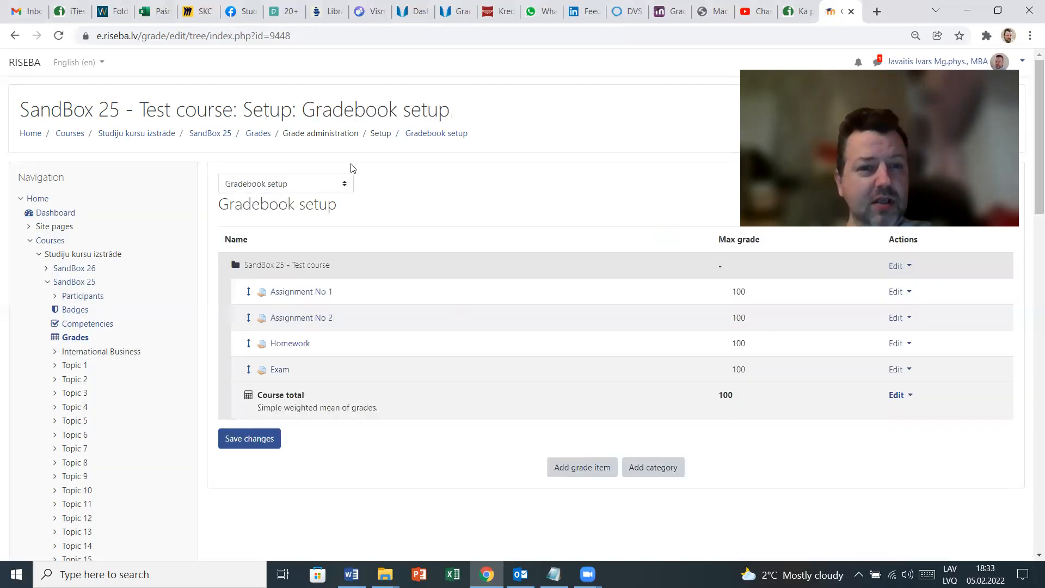
- Open the SandBox 25 course's grader report to check the student's Course total under the new formula
left_click(226, 136)
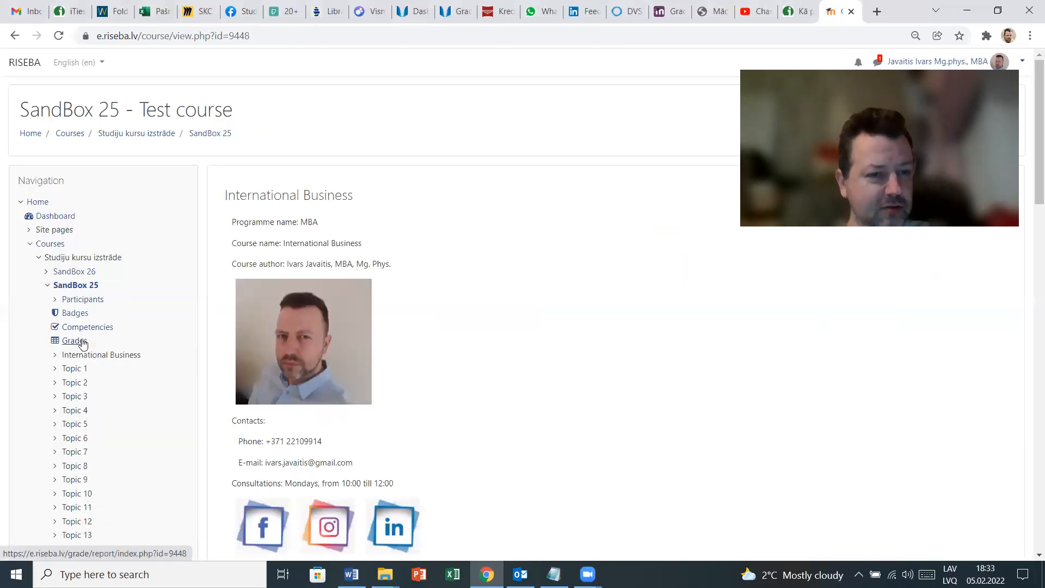
left_click(81, 342)
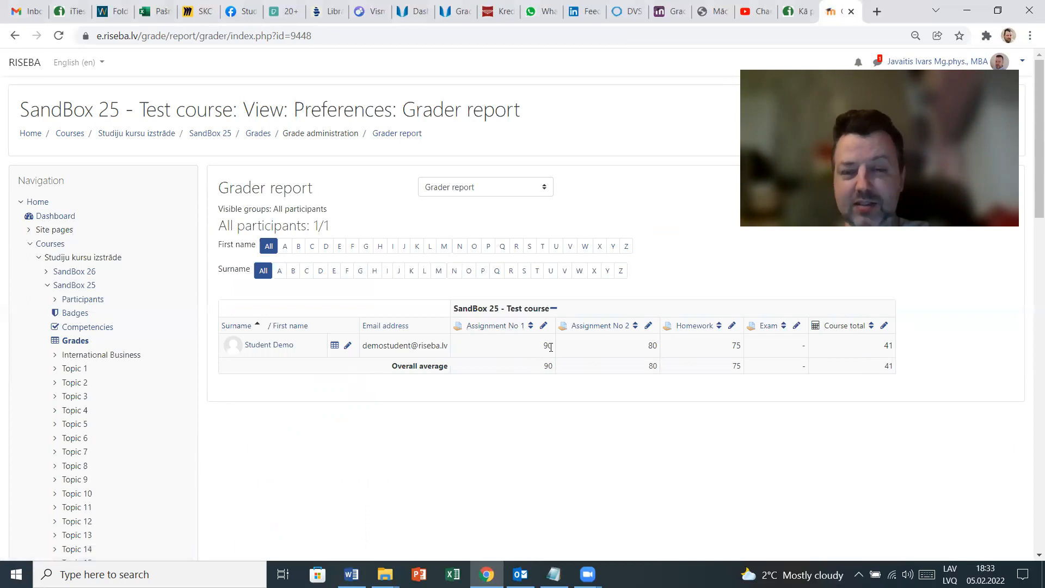
- Change the demo student's Assignment No 1 grade in Topic 1 to 32, turn off student notification, and save the grade
left_click(212, 136)
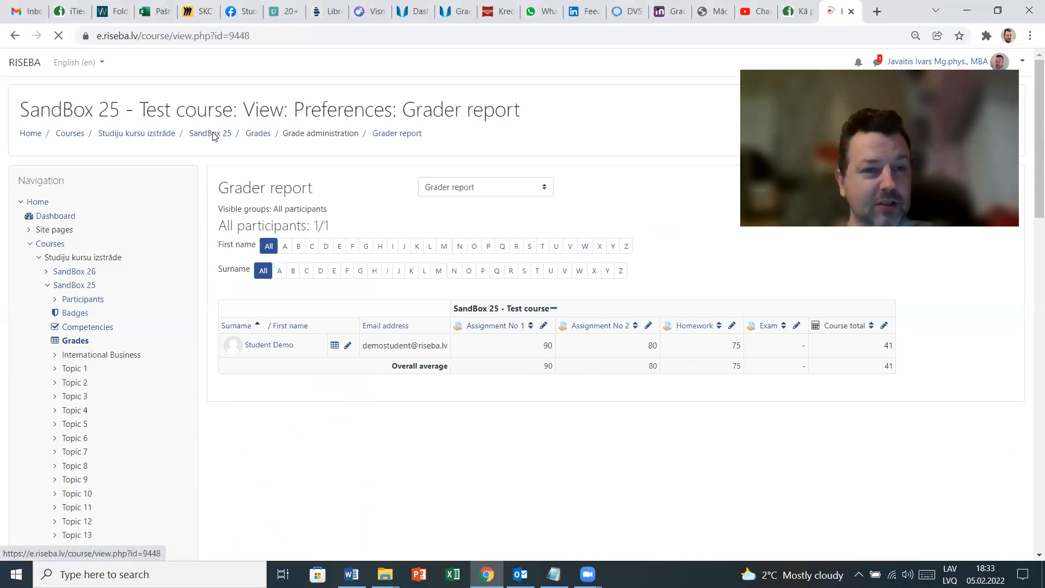
scroll(303, 309, "down", 9)
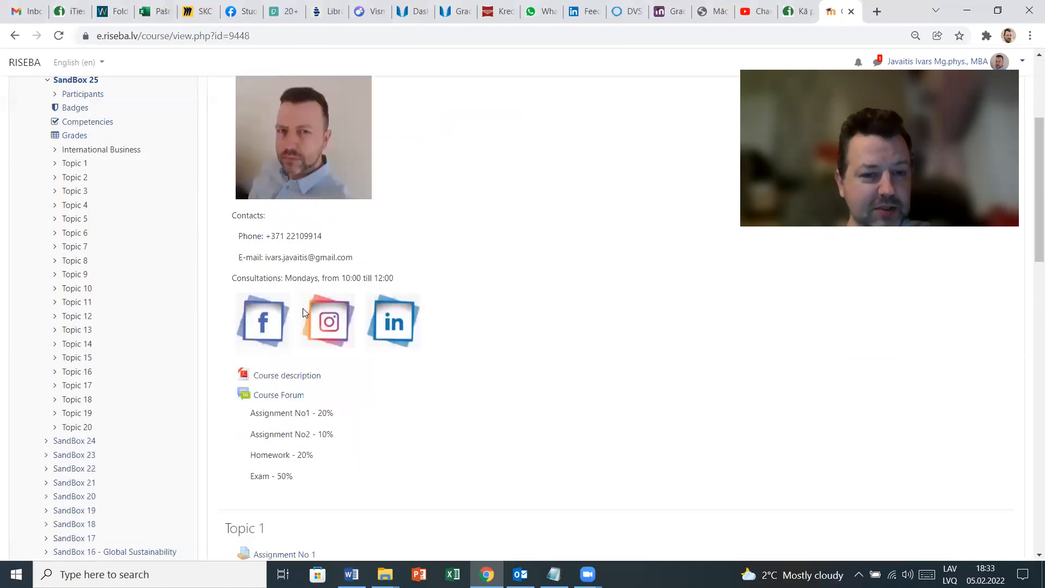
left_click(282, 284)
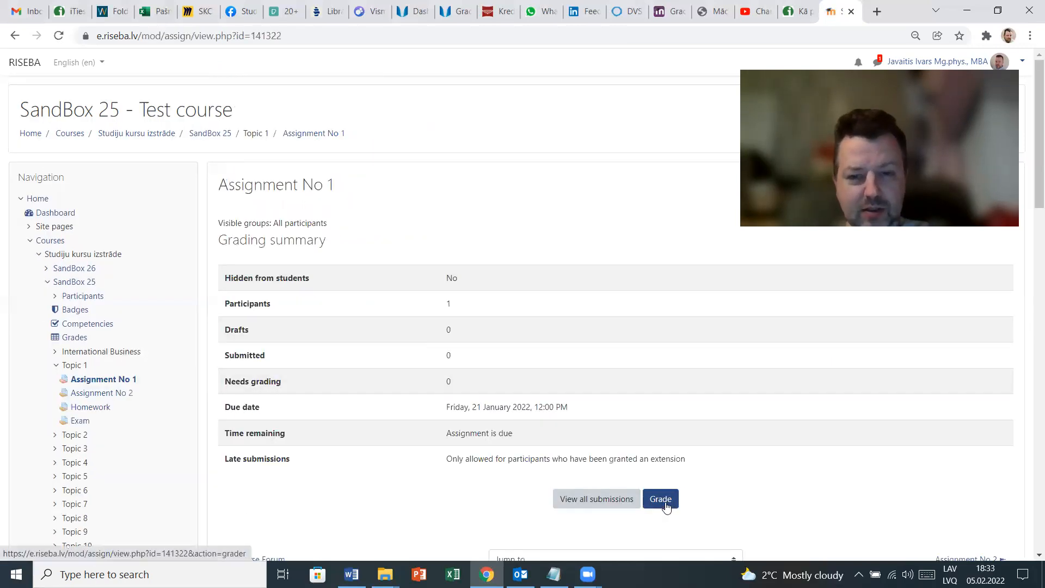
left_click(662, 505)
left_click(448, 543)
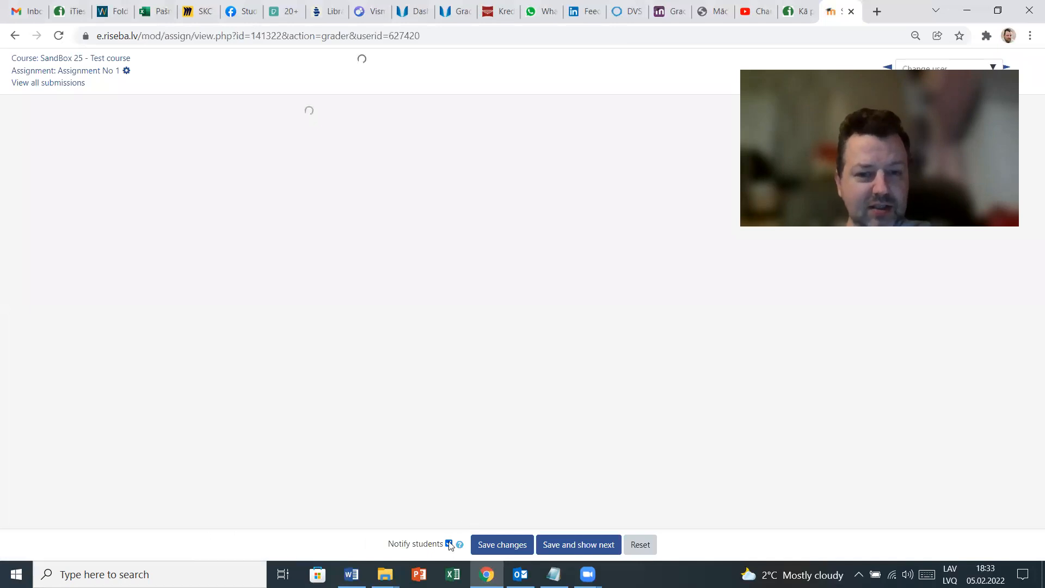
left_click_drag(321, 265, 265, 269)
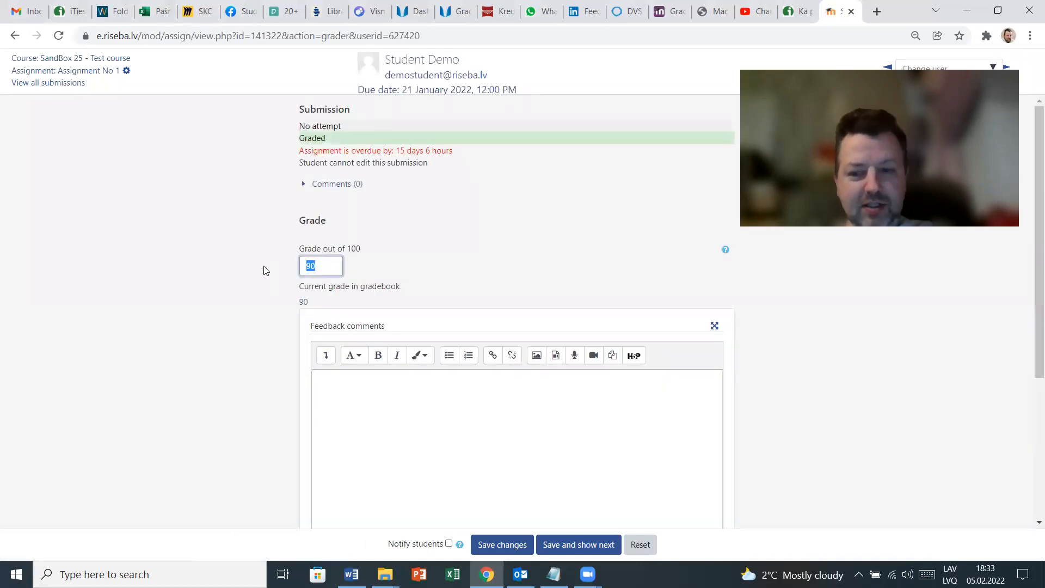
type("32")
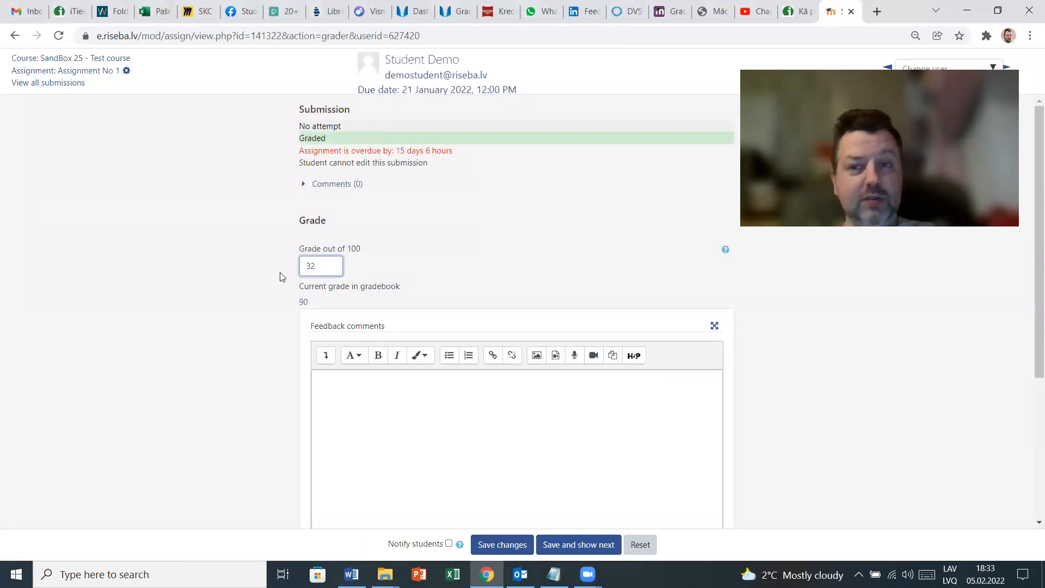
left_click(490, 541)
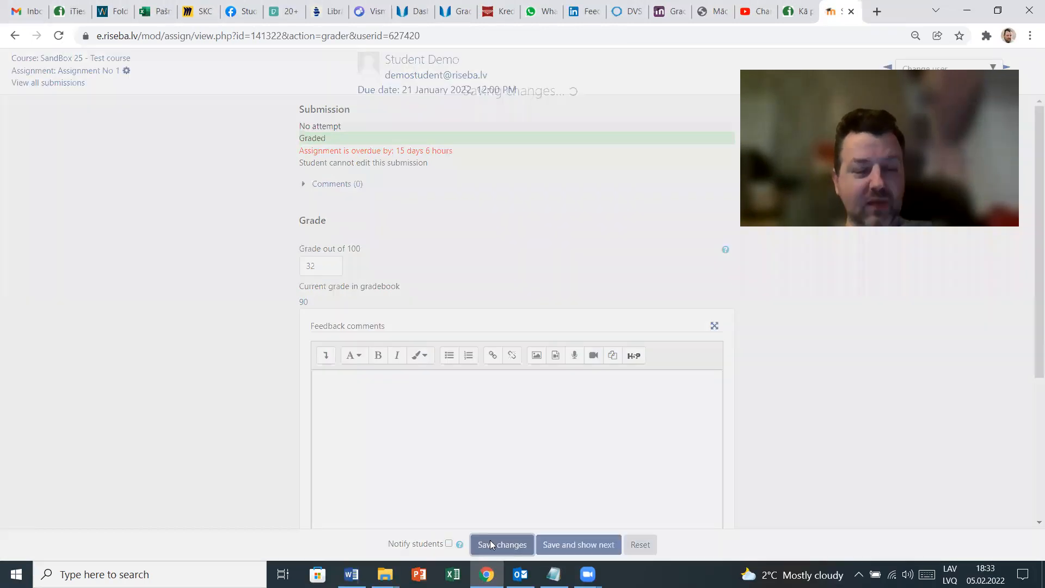
left_click(441, 360)
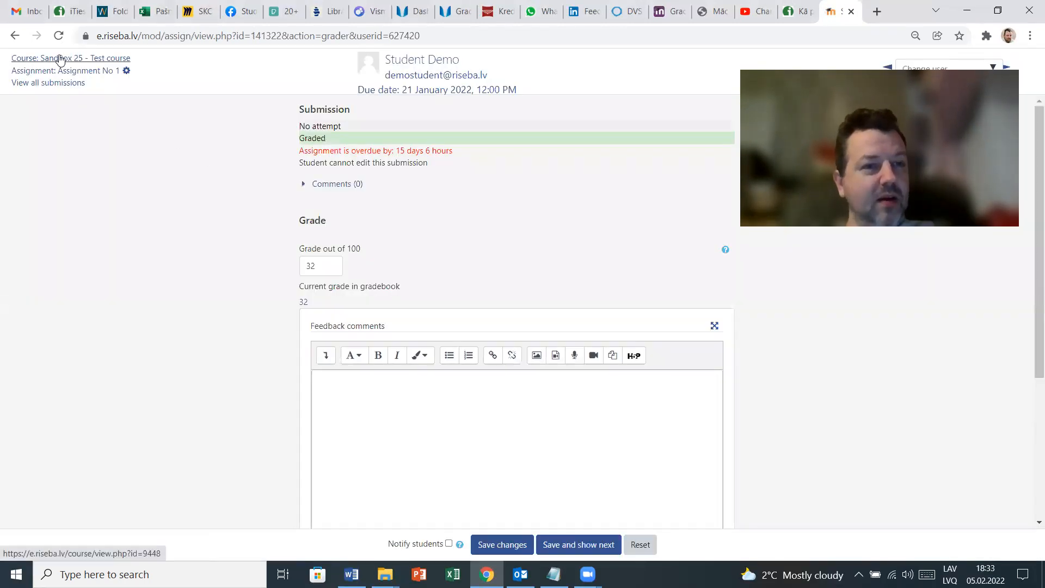
- Open the course's grader report and compare the student's Assignment No 1 grade with the Course total
left_click(60, 58)
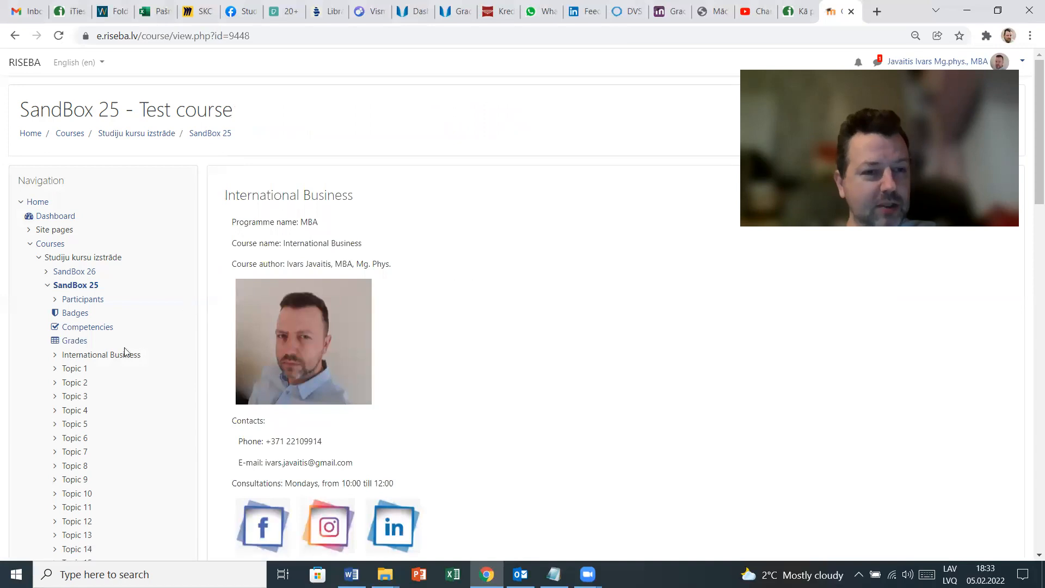
left_click(75, 341)
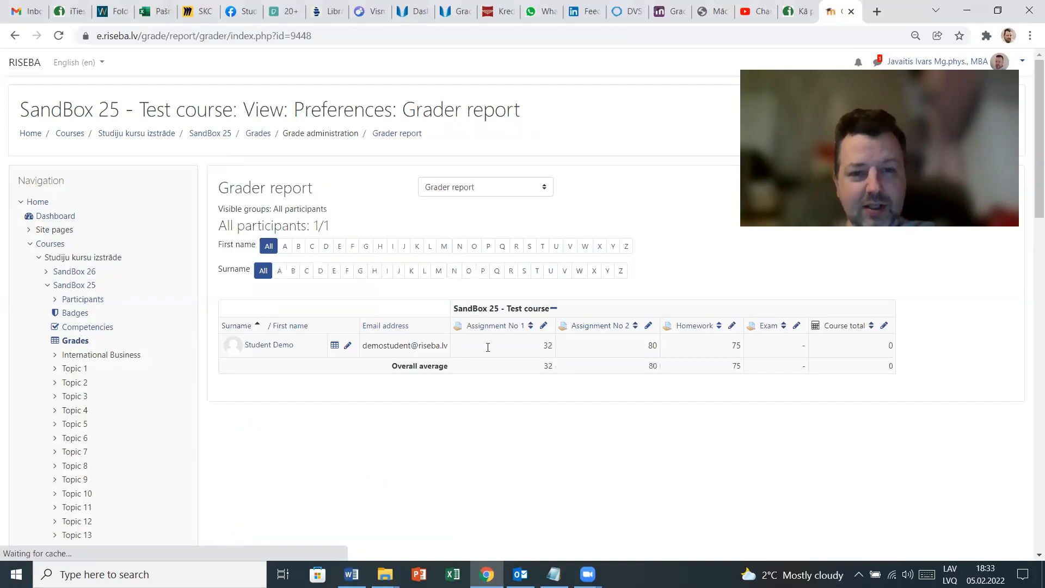
double_click(891, 345)
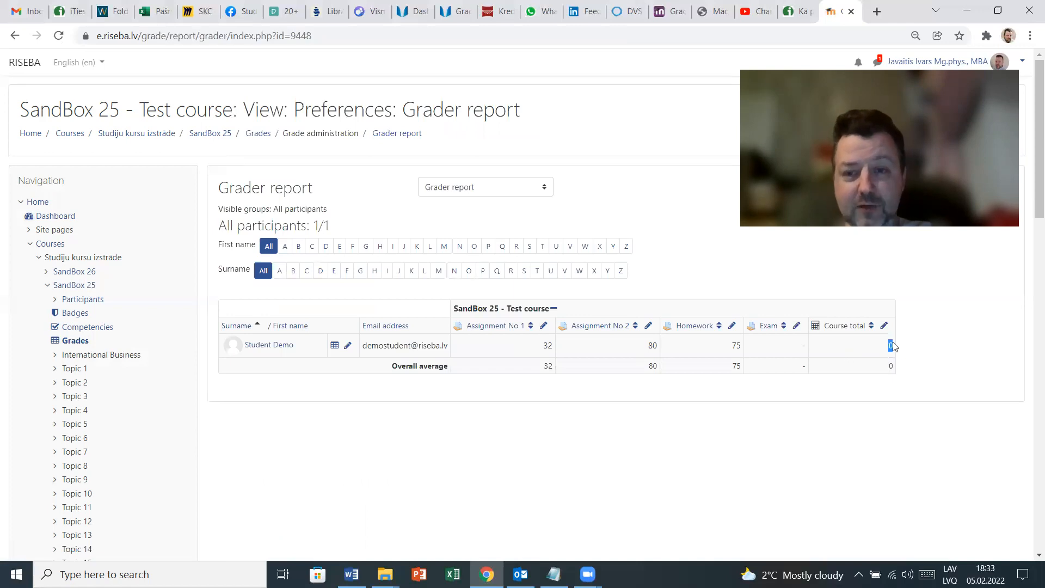
left_click_drag(541, 346, 553, 345)
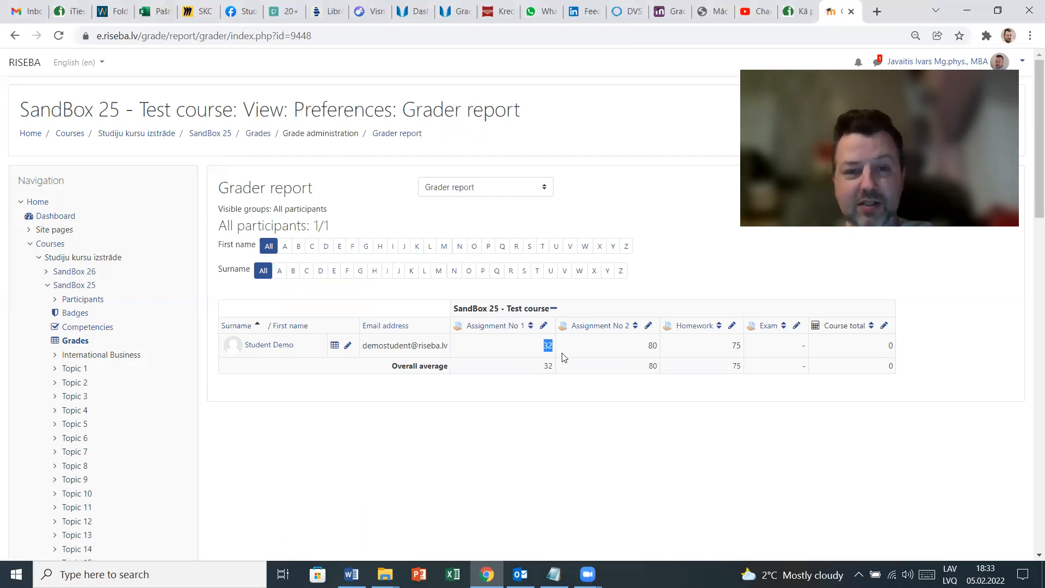
left_click(595, 393)
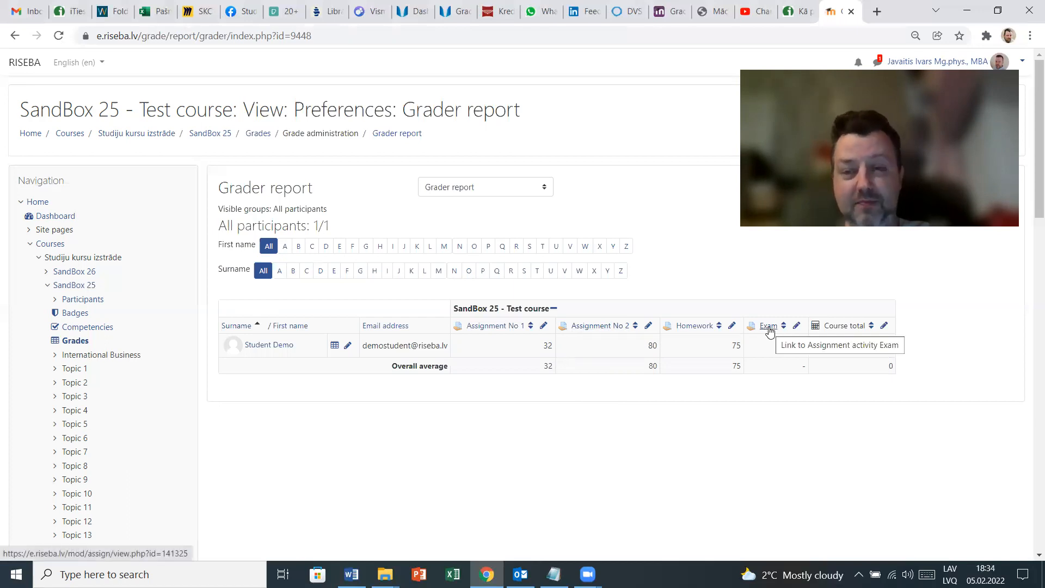
- Open the Course total's calculation for editing in the SandBox 25 course's gradebook setup
left_click(211, 135)
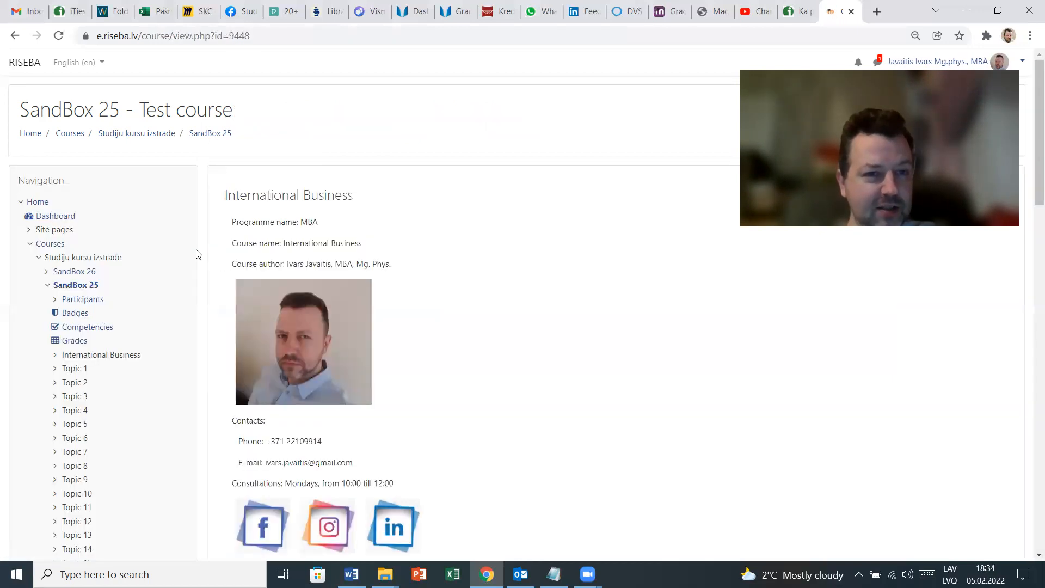
scroll(198, 253, "down", 2)
scroll(194, 245, "down", 20)
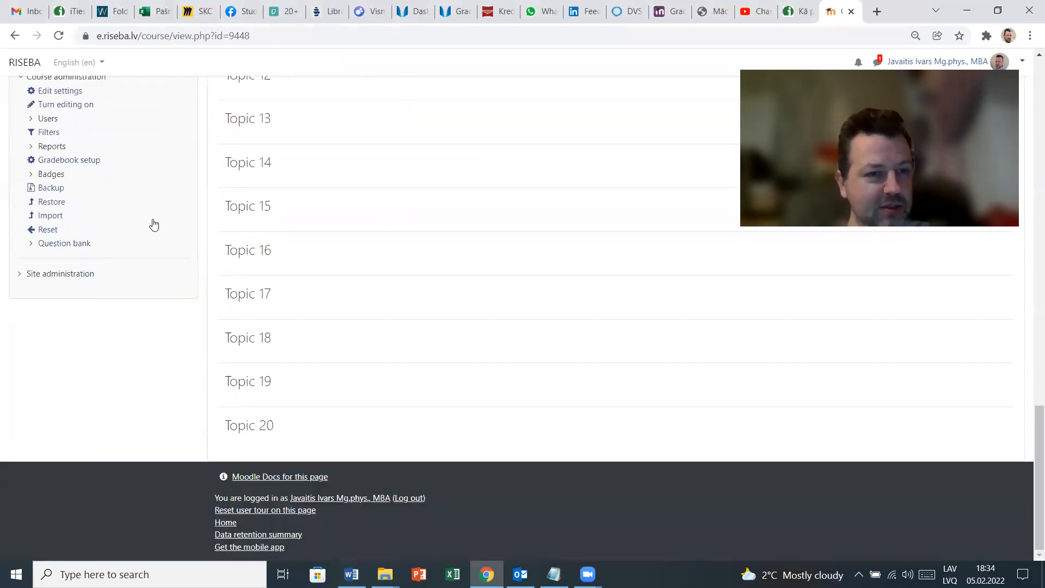
left_click(57, 161)
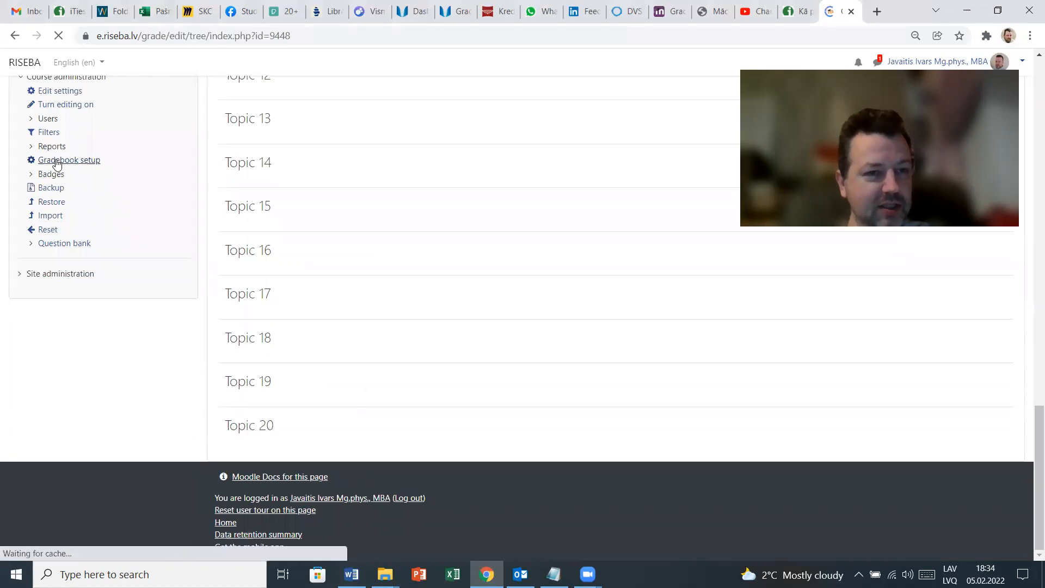
left_click(897, 395)
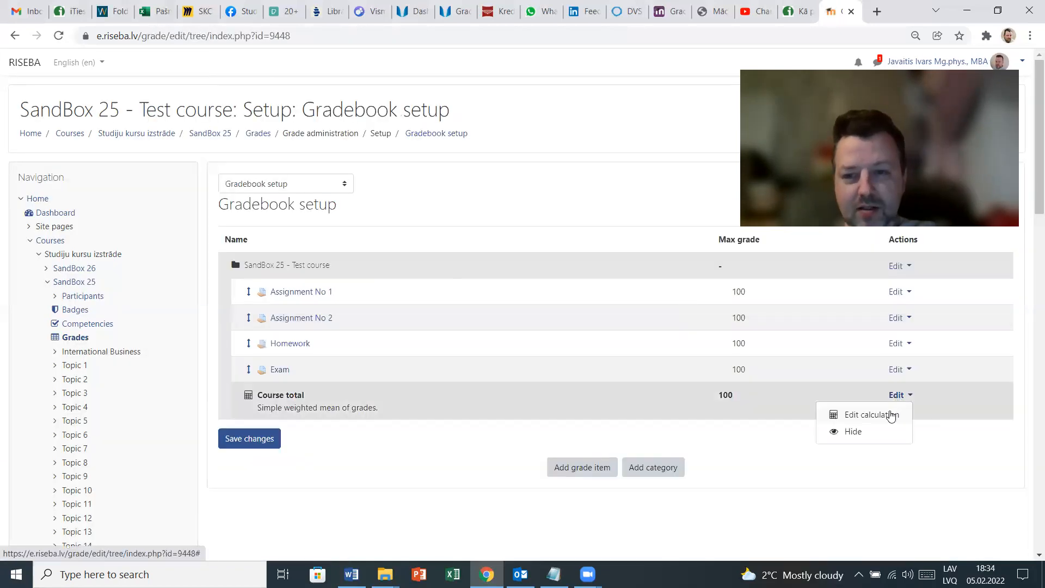
left_click(887, 420)
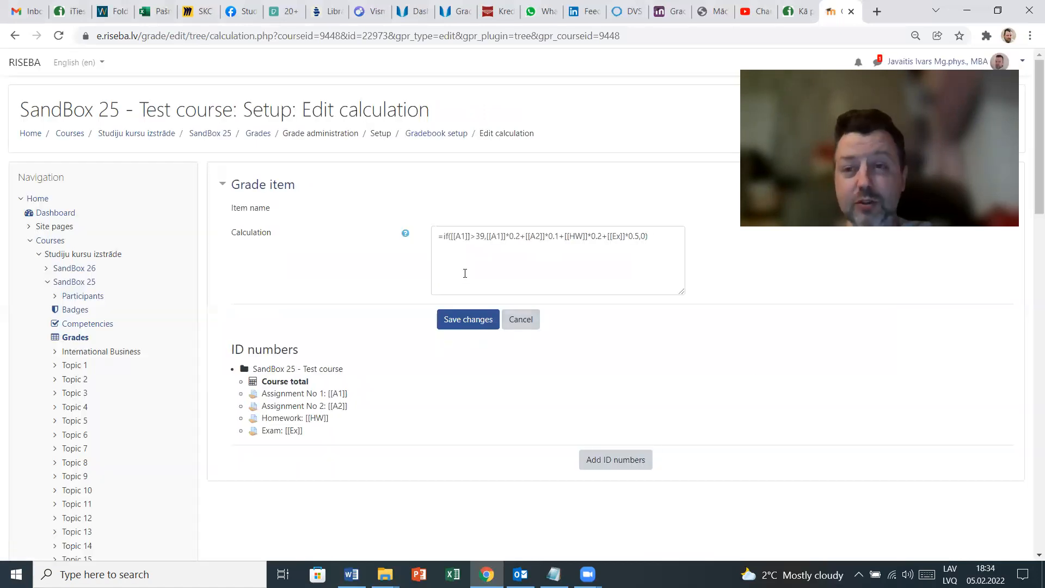
- Wrap the [[A1]]>39 condition of the Course total formula in an and() function inside the if
left_click(450, 261)
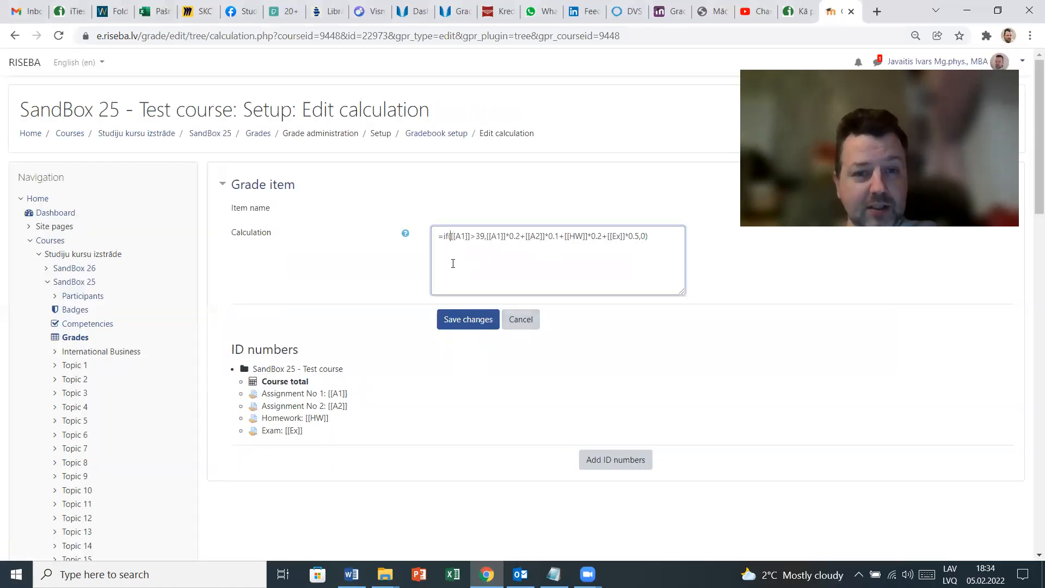
type("and")
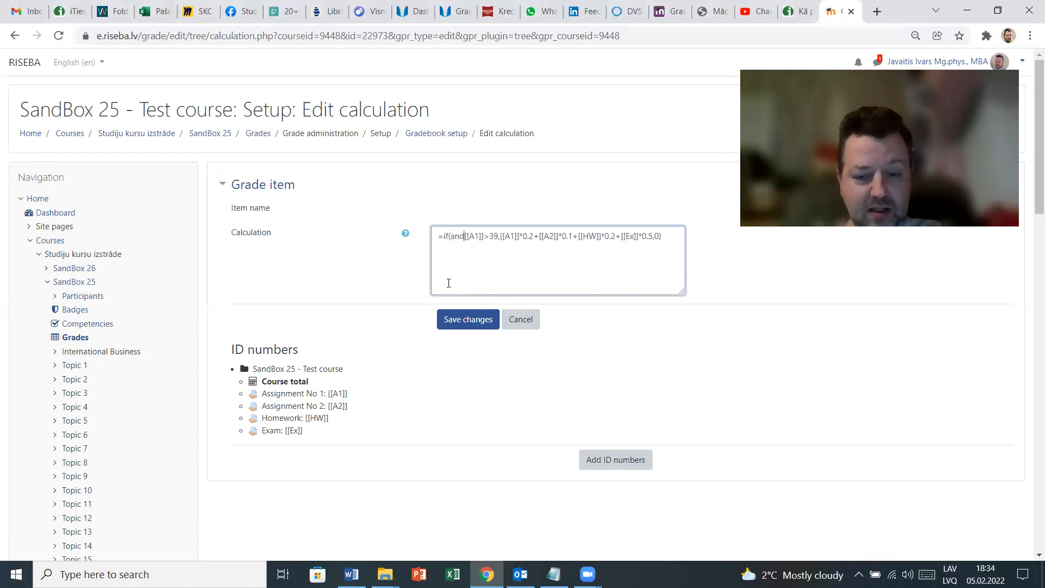
type("(")
key("Right")
key("Right")
key("Right")
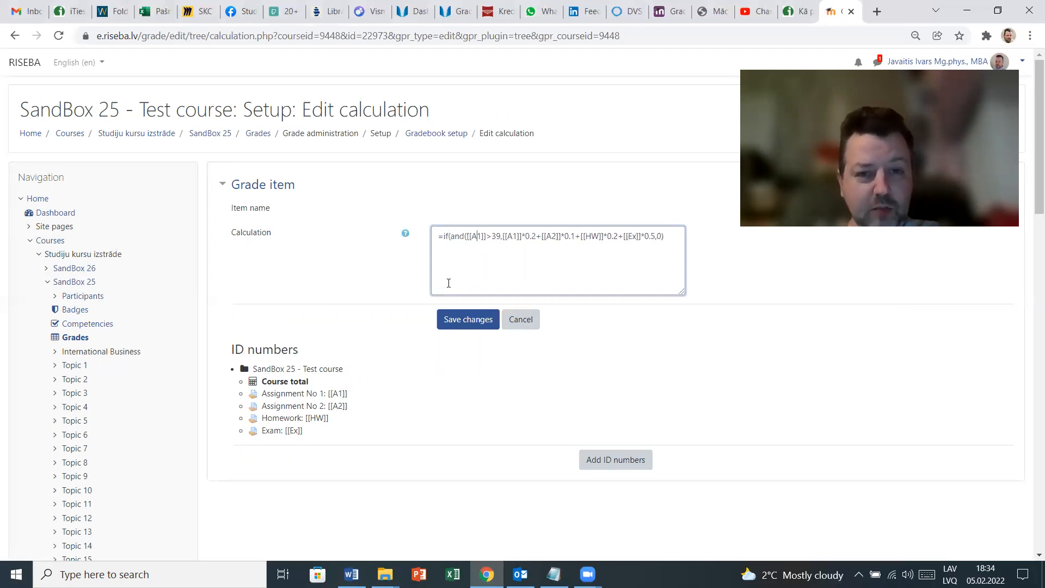
type(")")
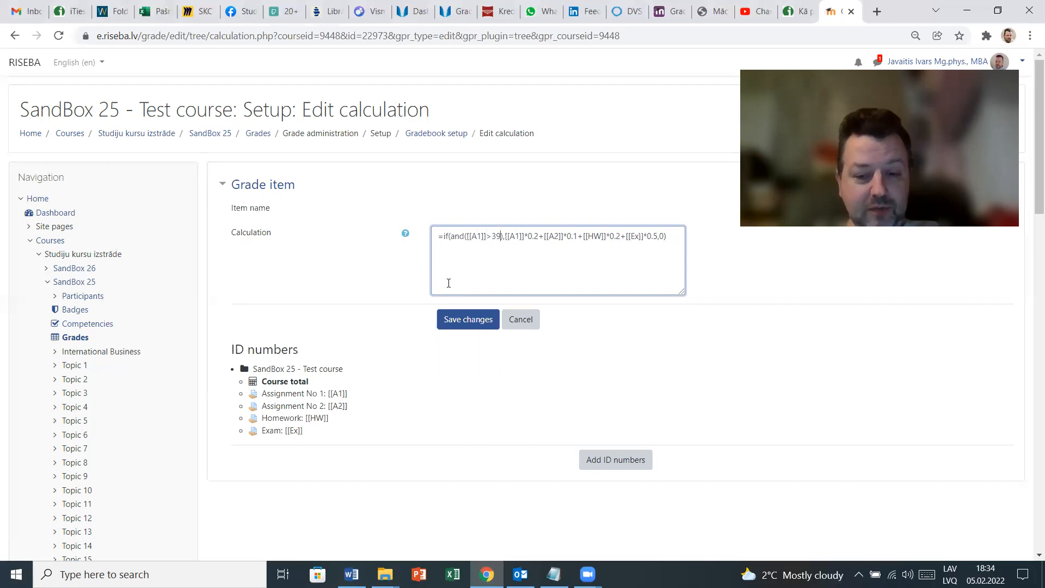
- Add [[A2]]>39 as a second condition inside the and() function, after the [[A1]] condition and a comma
type(",")
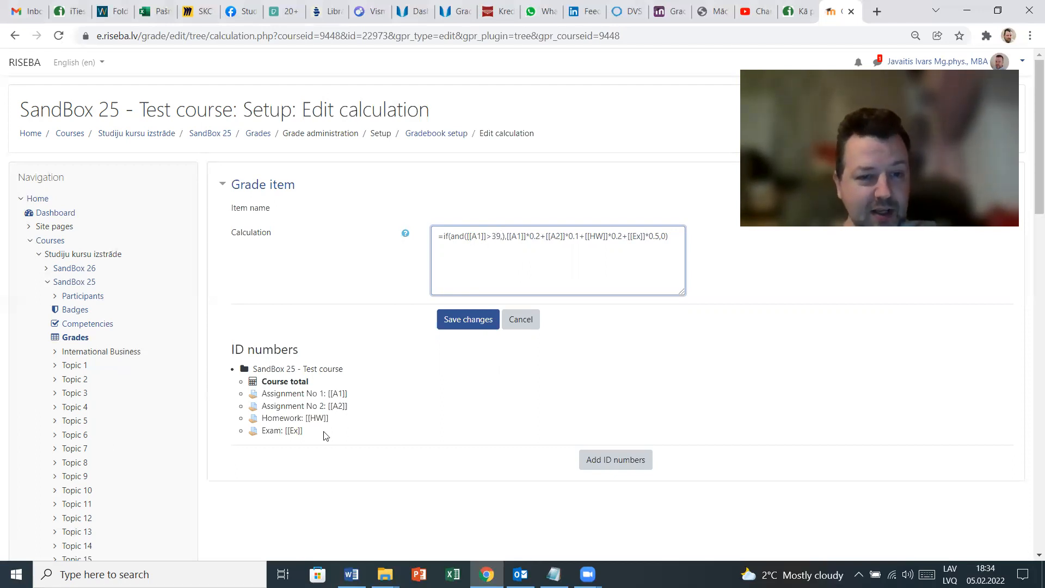
left_click_drag(328, 405, 348, 409)
key("ctrl+c")
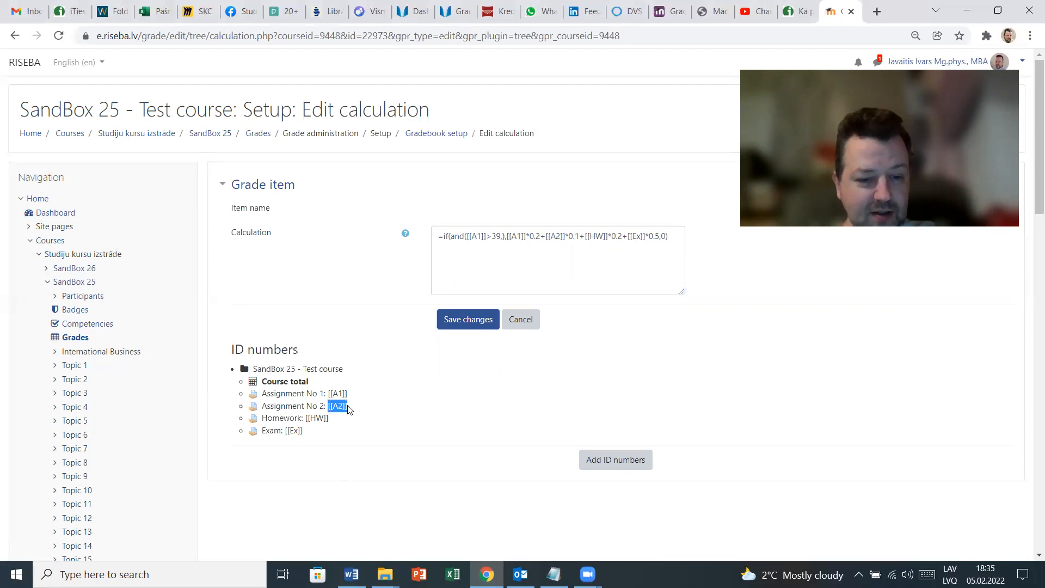
left_click(504, 236)
type(",")
key("ctrl+v")
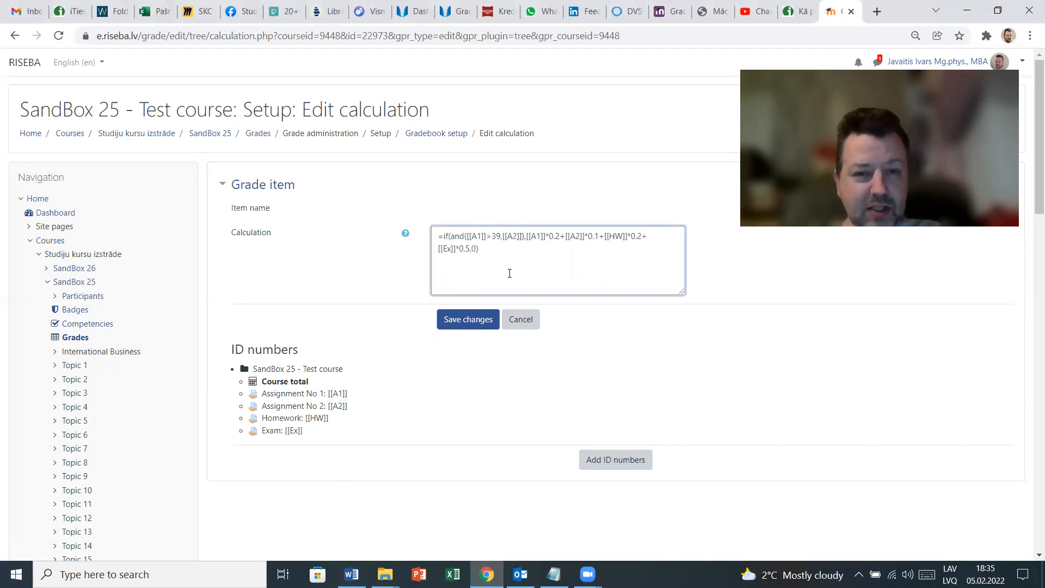
type(">")
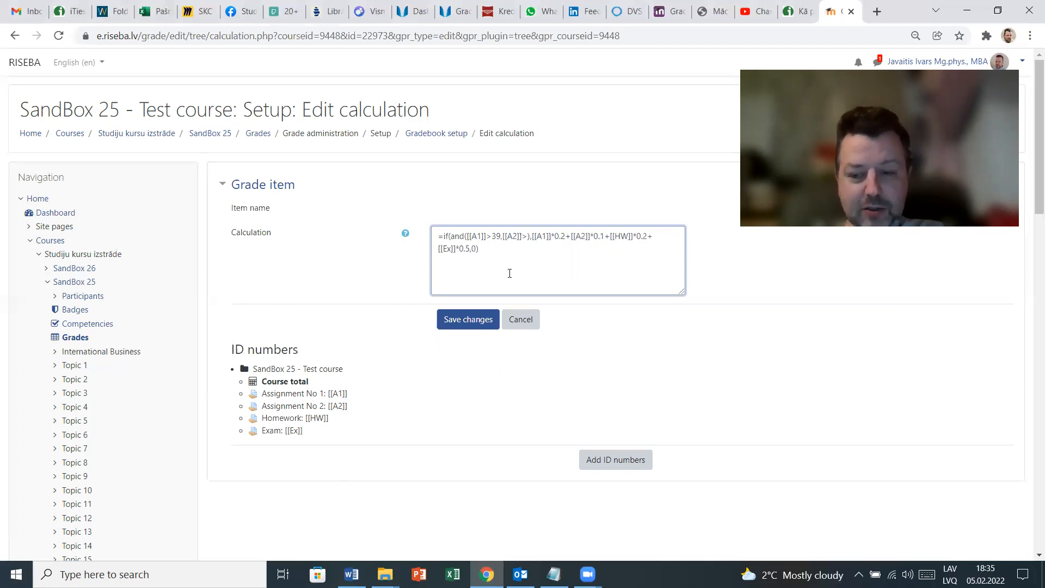
type("39")
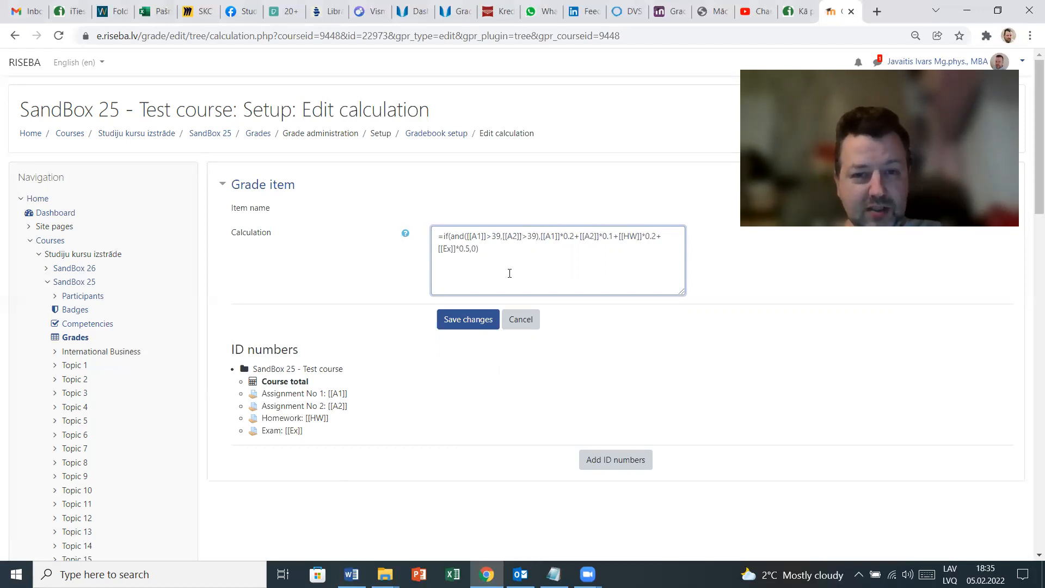
- Add [[Ex]]>39 as the third condition inside the and() function and save the Course total's calculation
type(",")
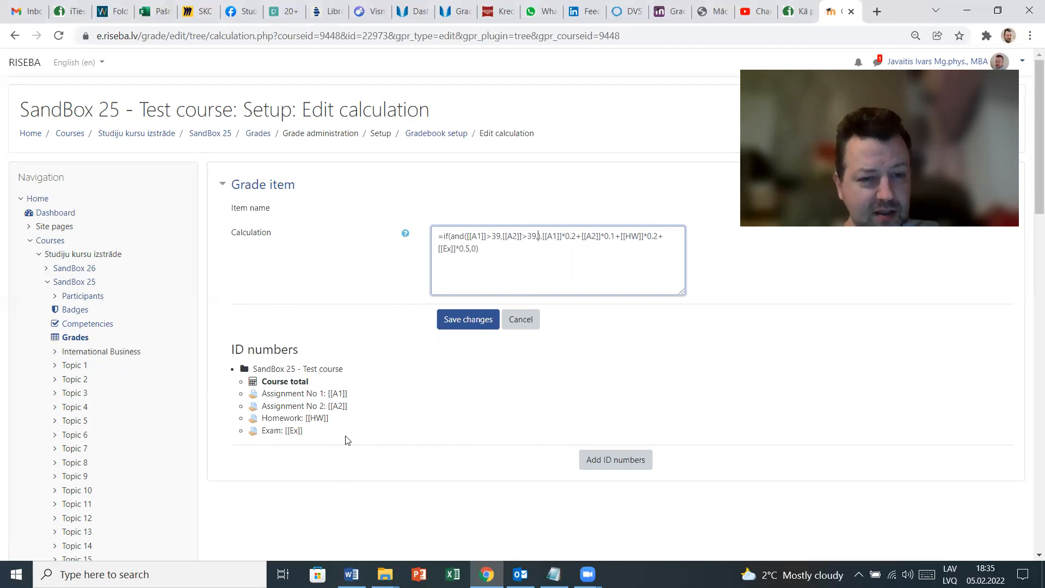
left_click_drag(285, 432, 306, 435)
key("ctrl+c")
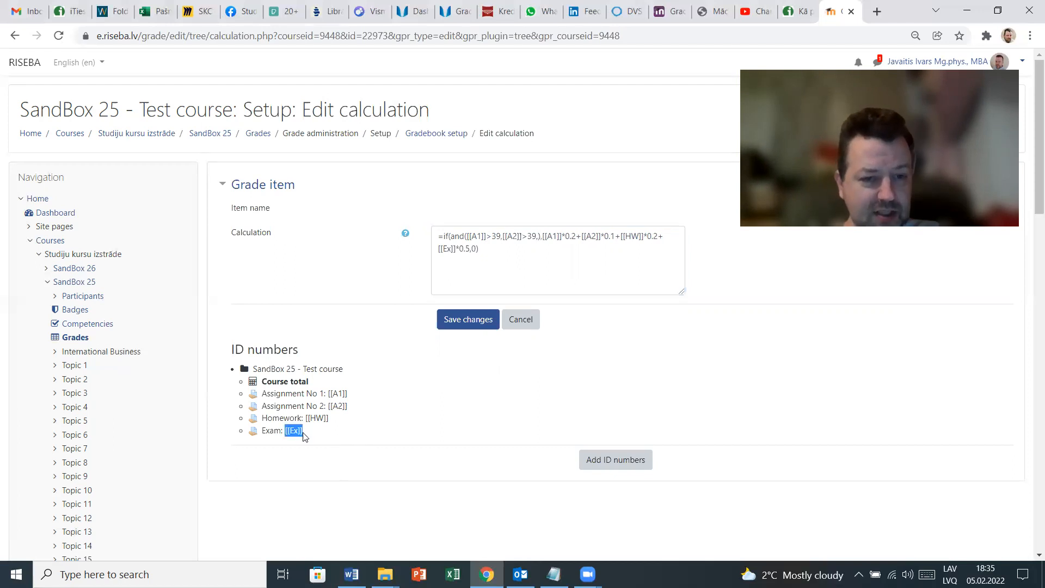
left_click(540, 235)
key("ctrl+v")
type("),")
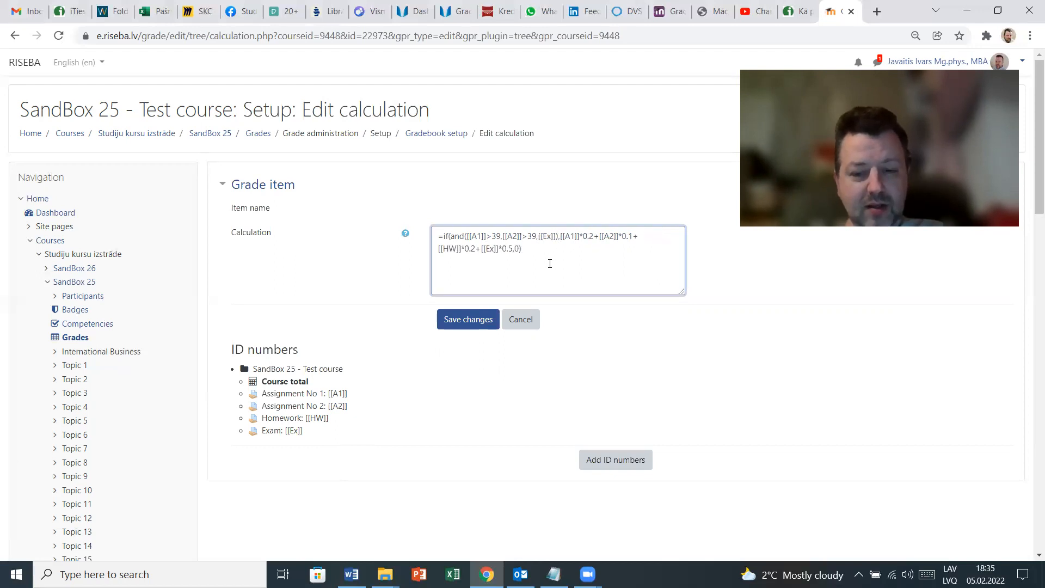
type(">39")
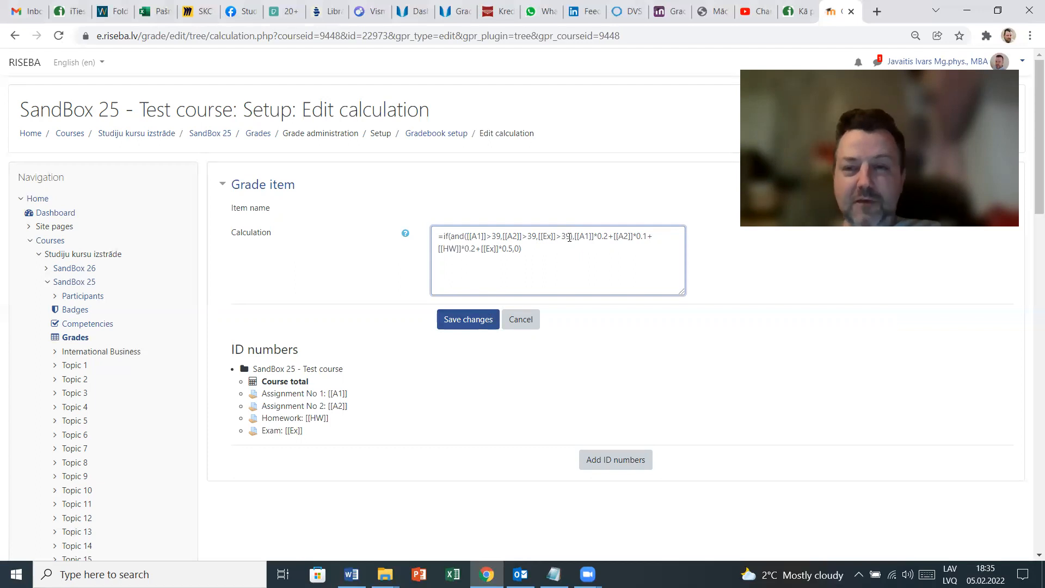
double_click(496, 235)
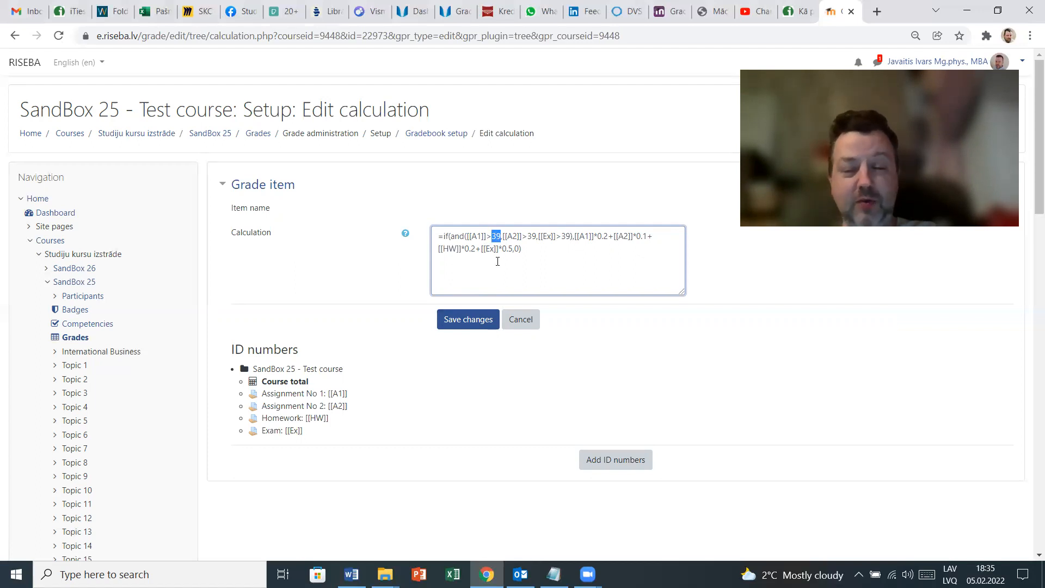
left_click(538, 252)
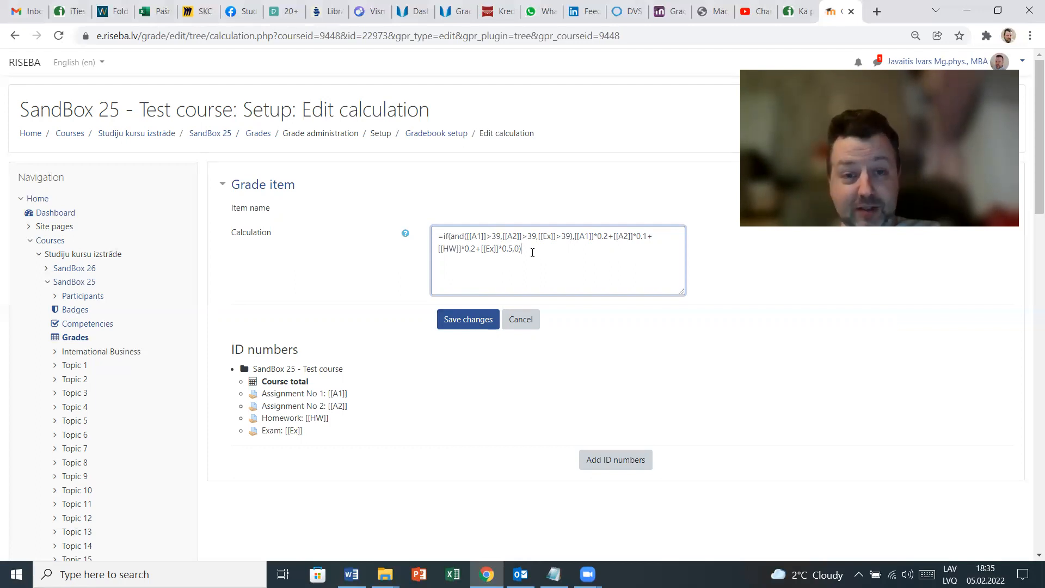
left_click(486, 320)
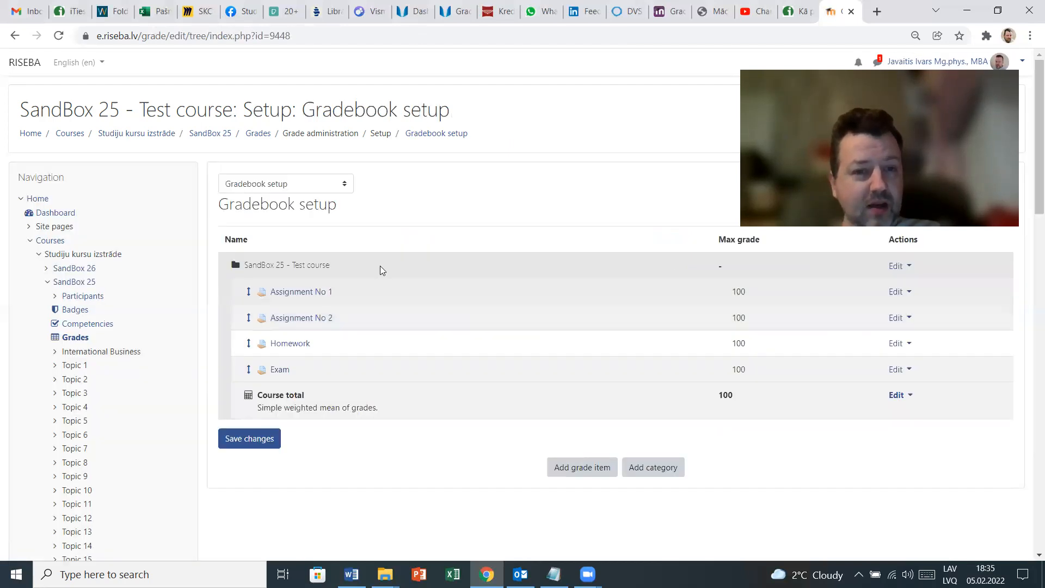
- Open the SandBox 25 grader report and check the demo student's Course total under the and() formula
left_click(216, 136)
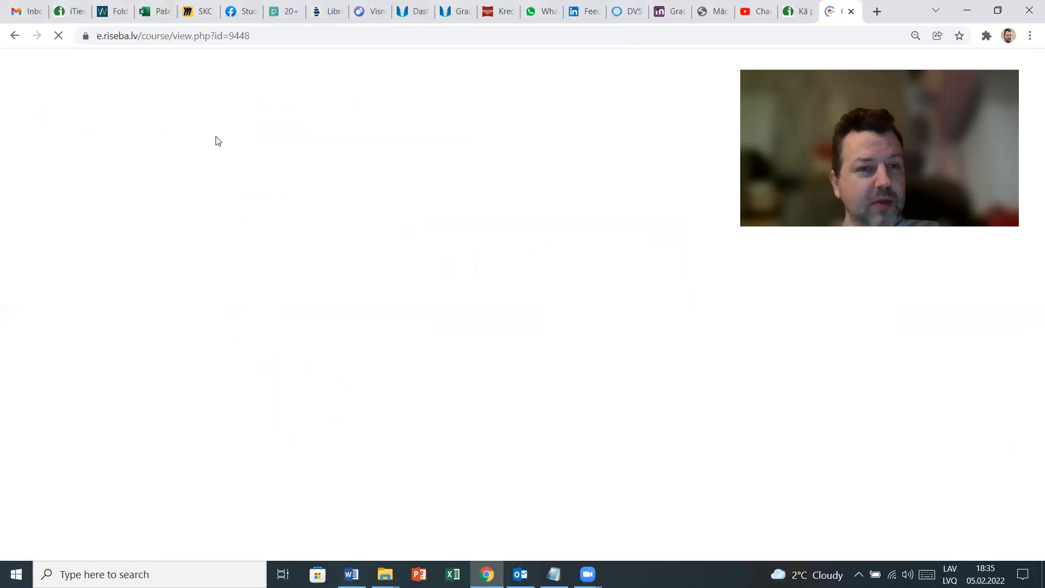
left_click(75, 341)
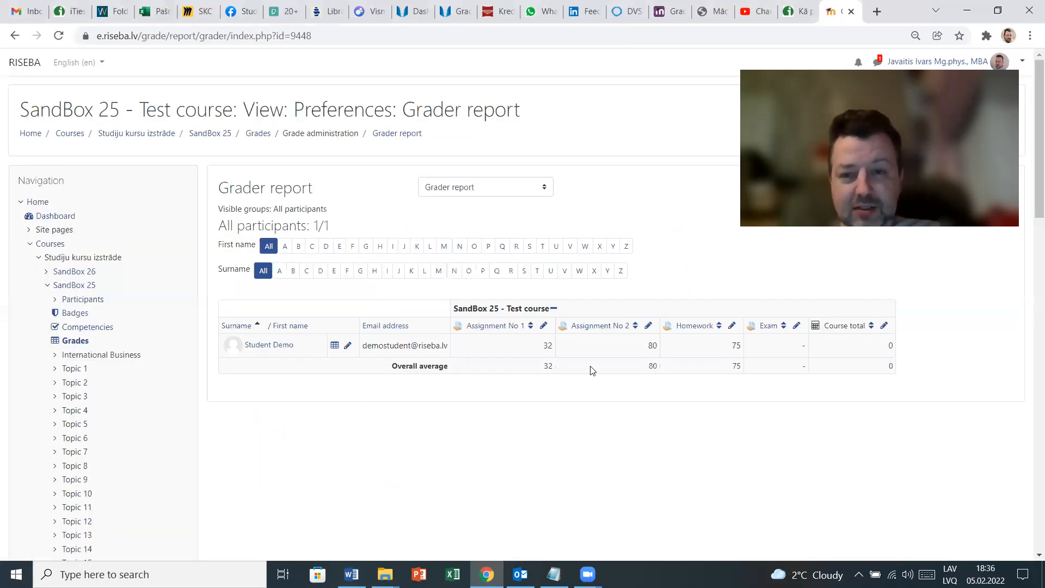
double_click(890, 345)
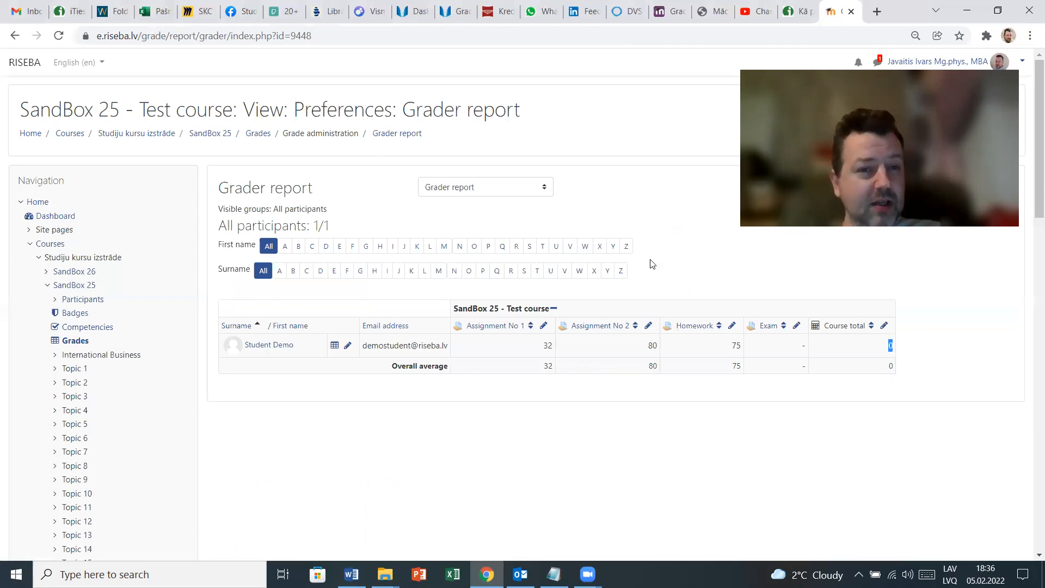
- Change the demo student's Assignment No 1 grade in Topic 1 to 47 and save the grade
left_click(210, 136)
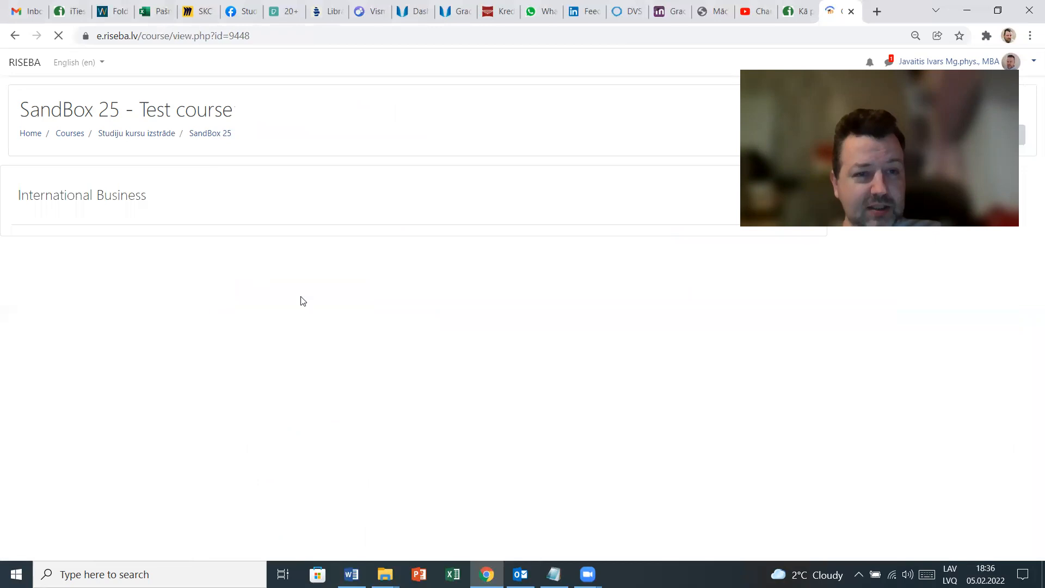
scroll(305, 295, "down", 5)
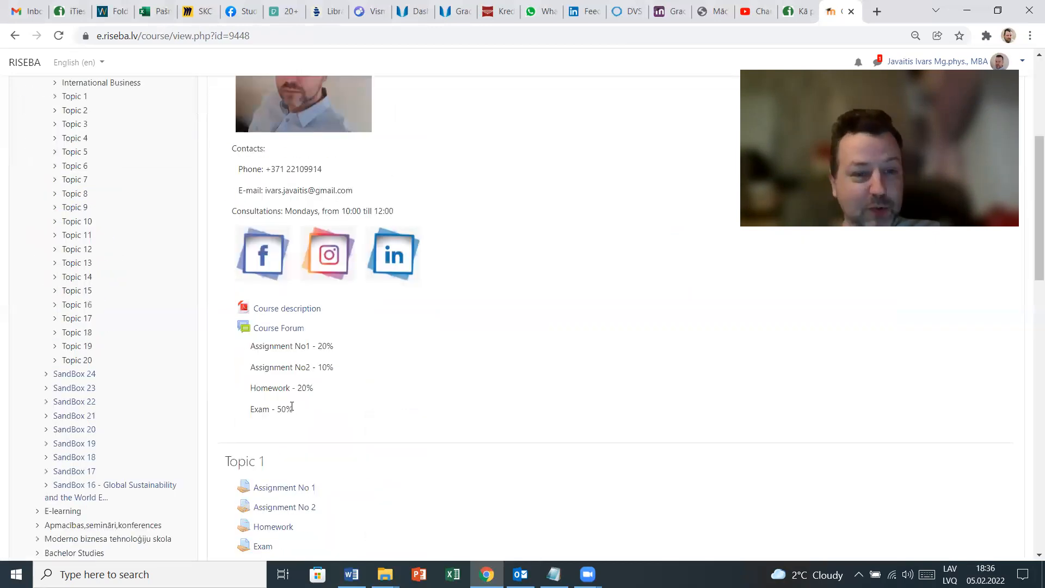
scroll(272, 474, "down", 1)
left_click(275, 419)
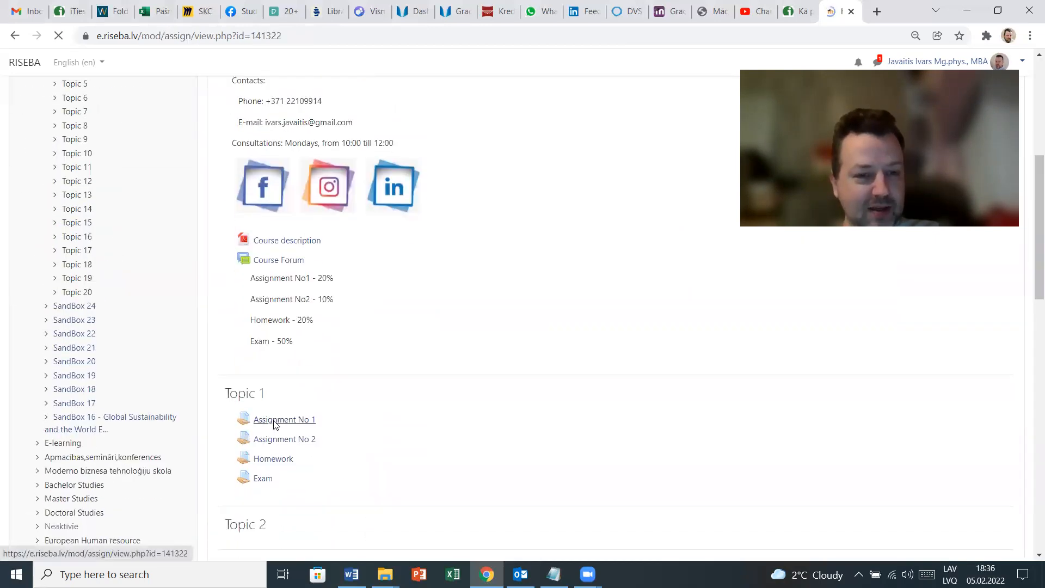
left_click(660, 499)
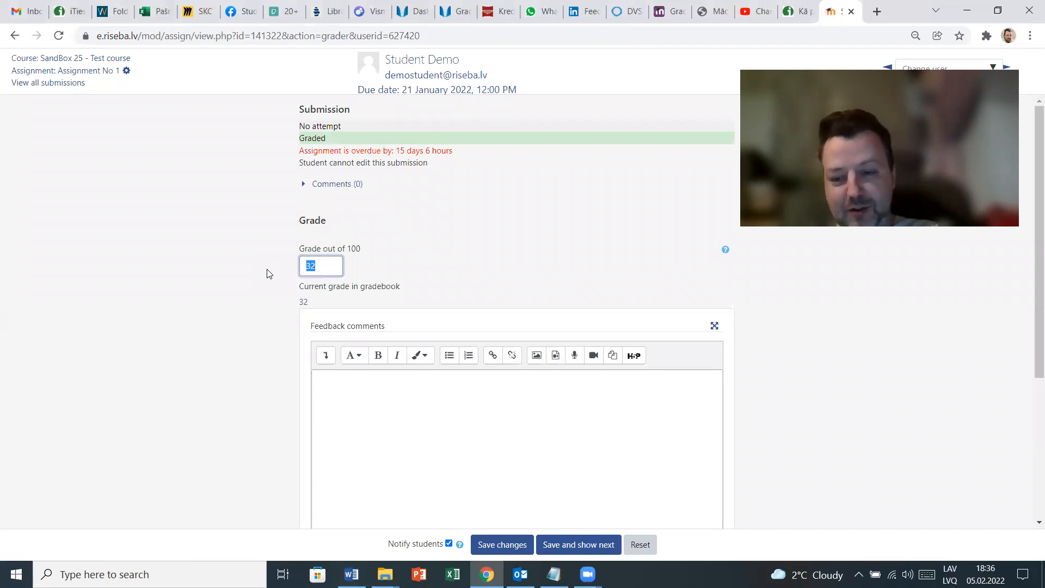
type("47")
left_click(381, 276)
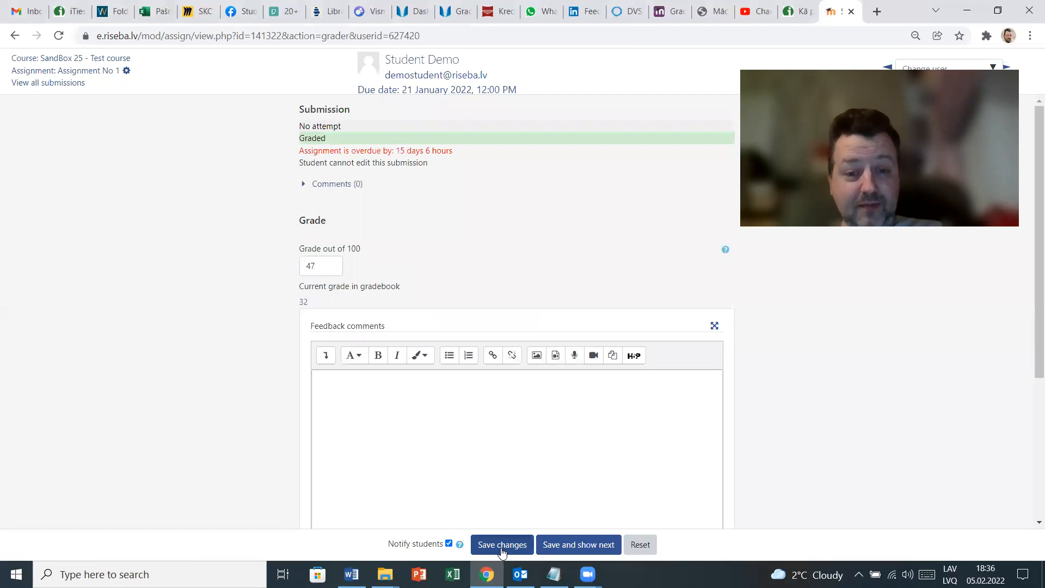
left_click(502, 548)
left_click(454, 361)
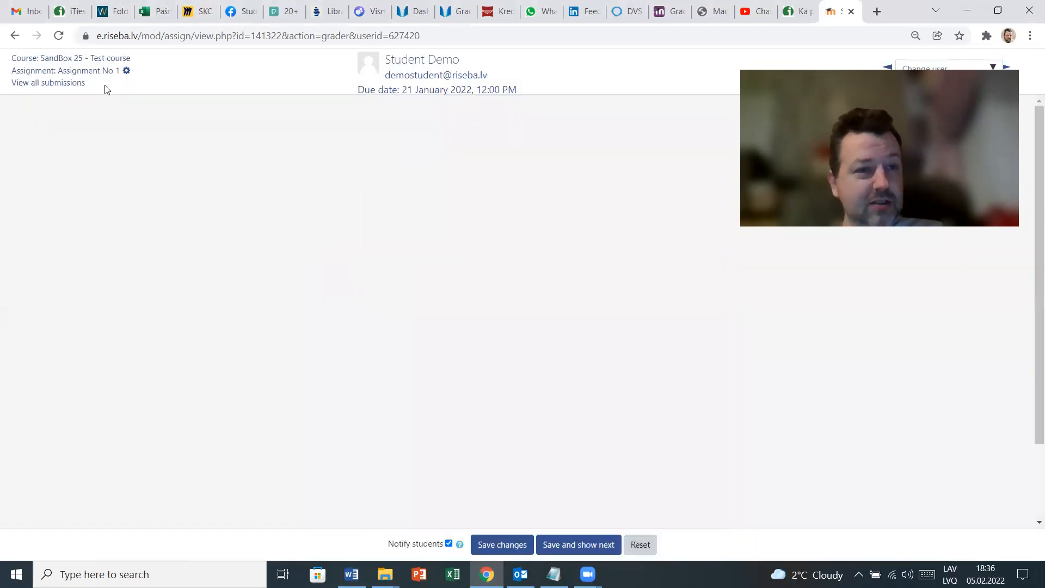
- Reopen the course's grader report and compare the student's assignment, homework and Exam grades with the Course total
left_click(107, 57)
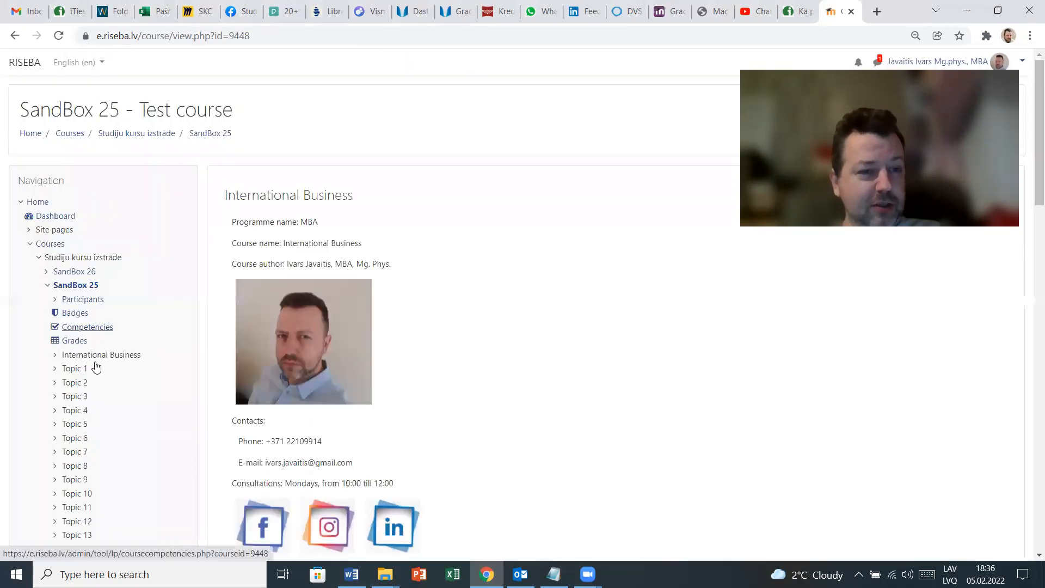
left_click(75, 341)
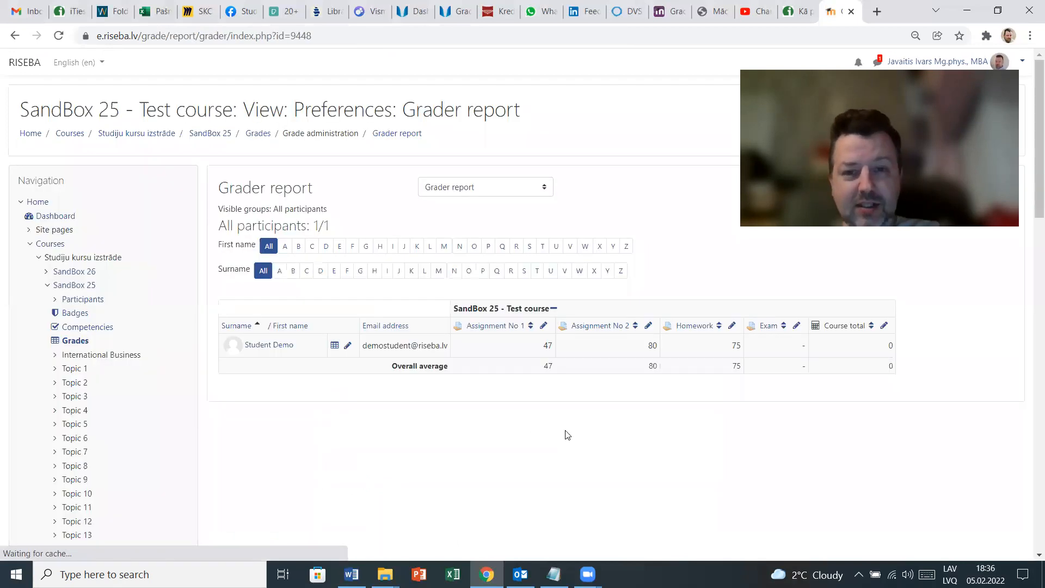
left_click_drag(534, 345, 905, 350)
left_click(904, 349)
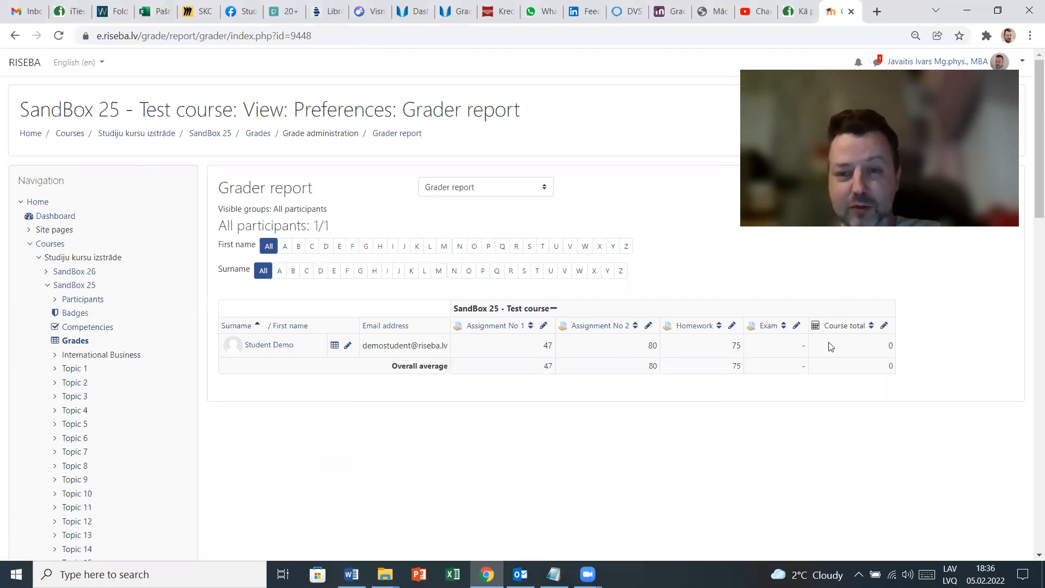
double_click(804, 345)
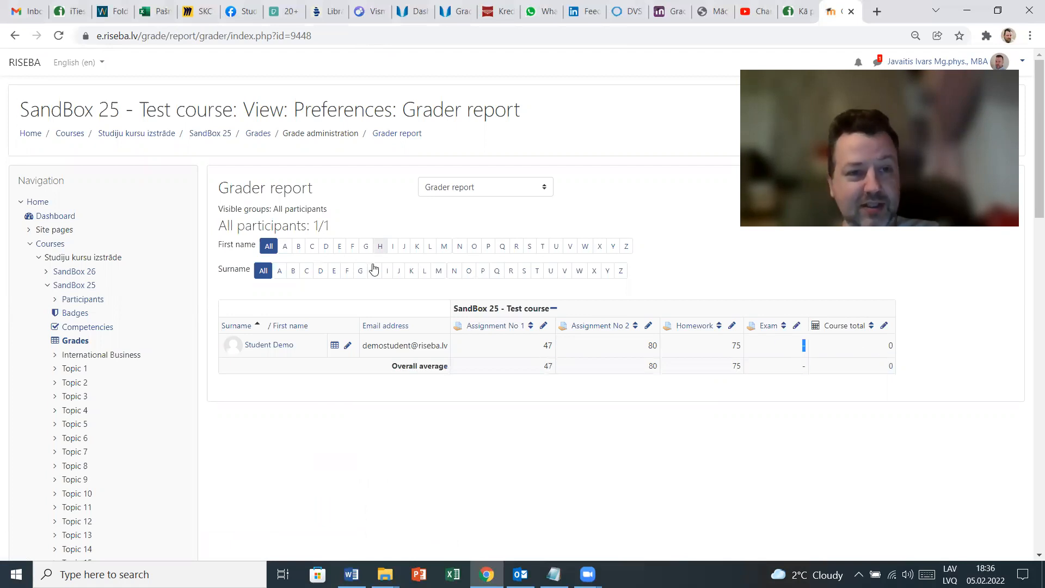
- Grade the demo student's Exam in Topic 1 of SandBox 25 with 95 out of 100 and save the grade
left_click(199, 134)
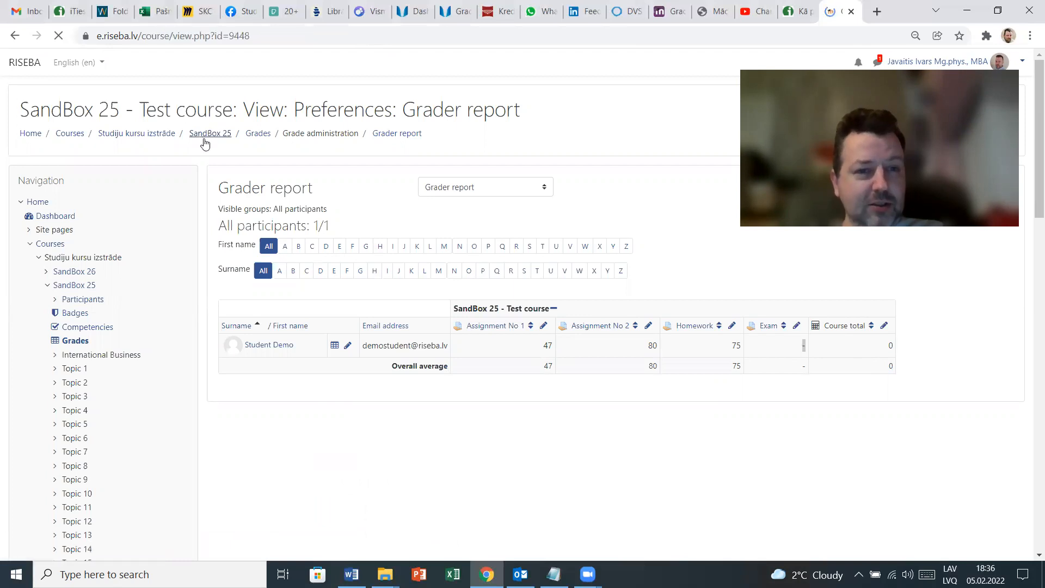
scroll(343, 312, "down", 1)
scroll(343, 315, "down", 7)
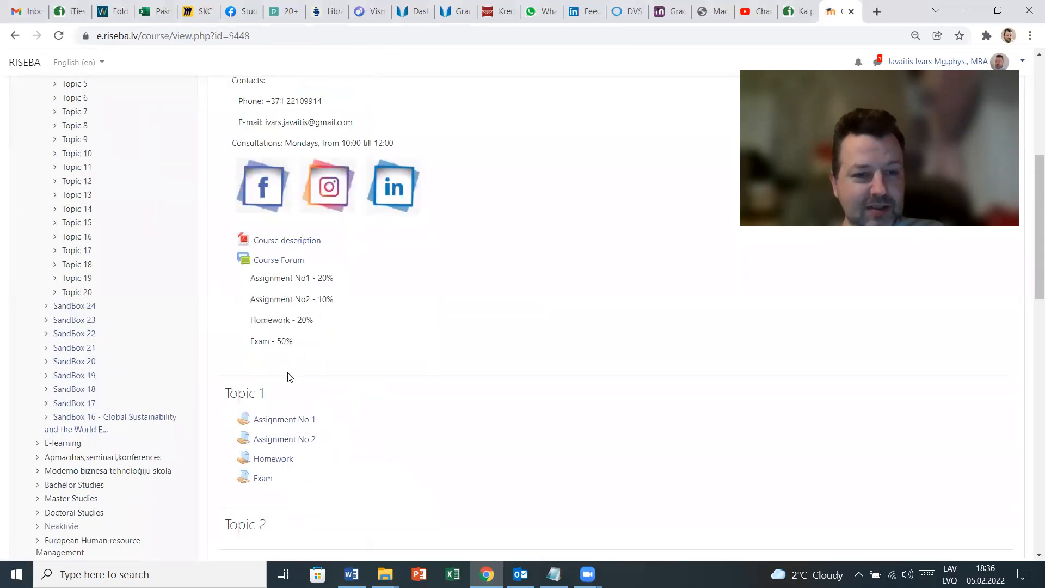
scroll(289, 373, "down", 3)
left_click(264, 344)
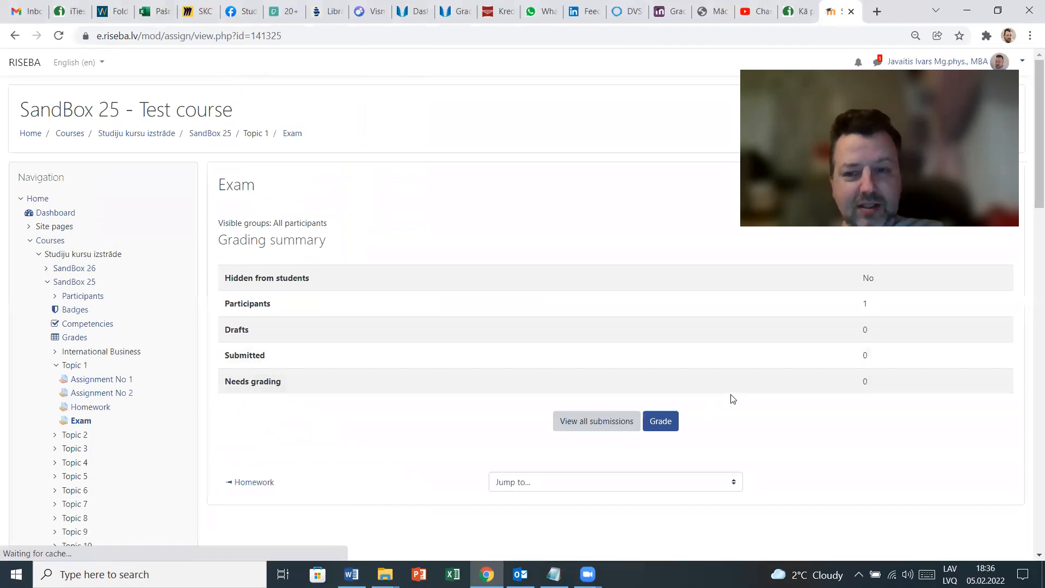
left_click(655, 429)
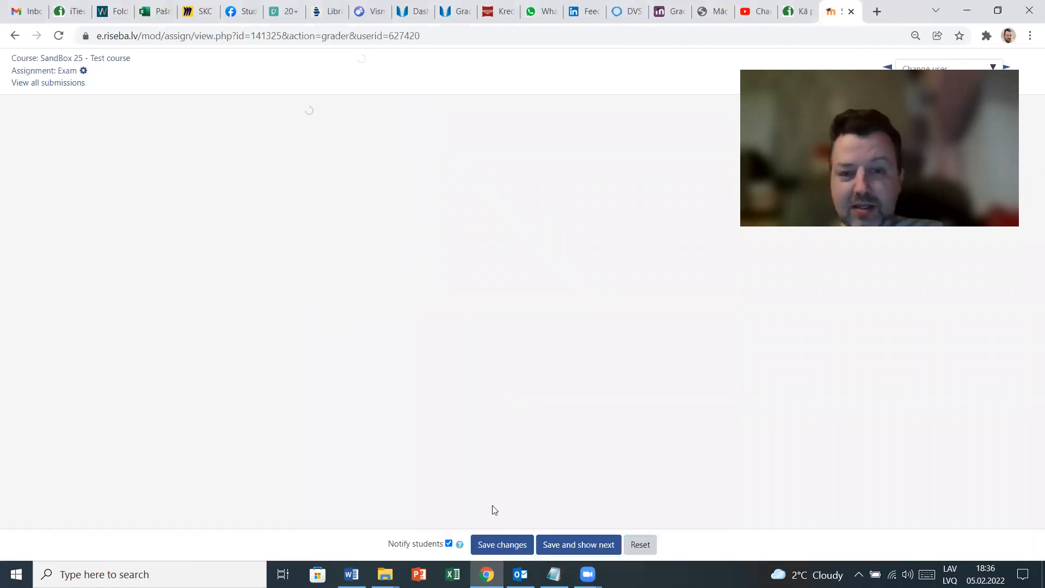
left_click(328, 256)
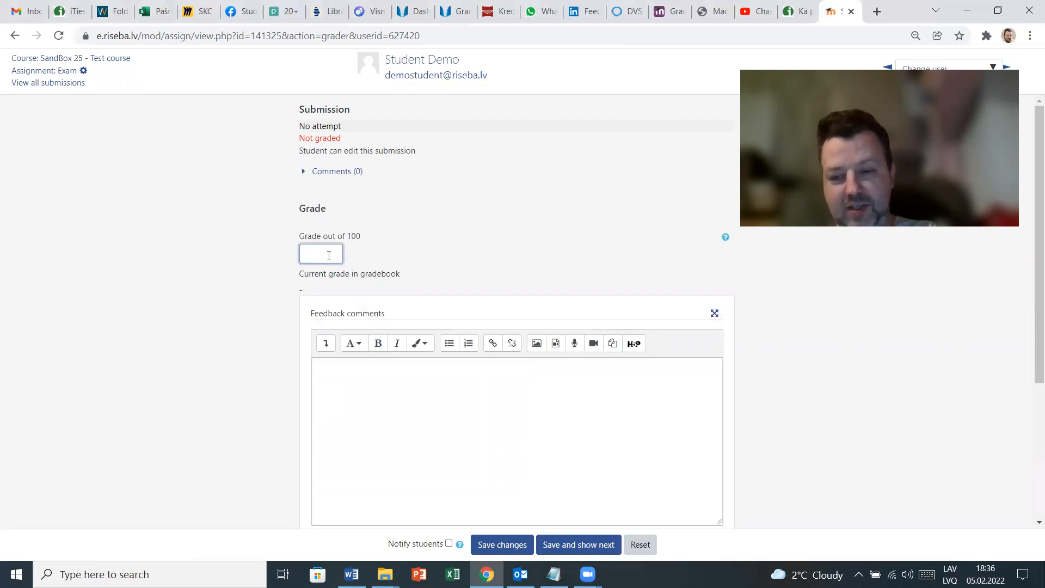
key("Tab")
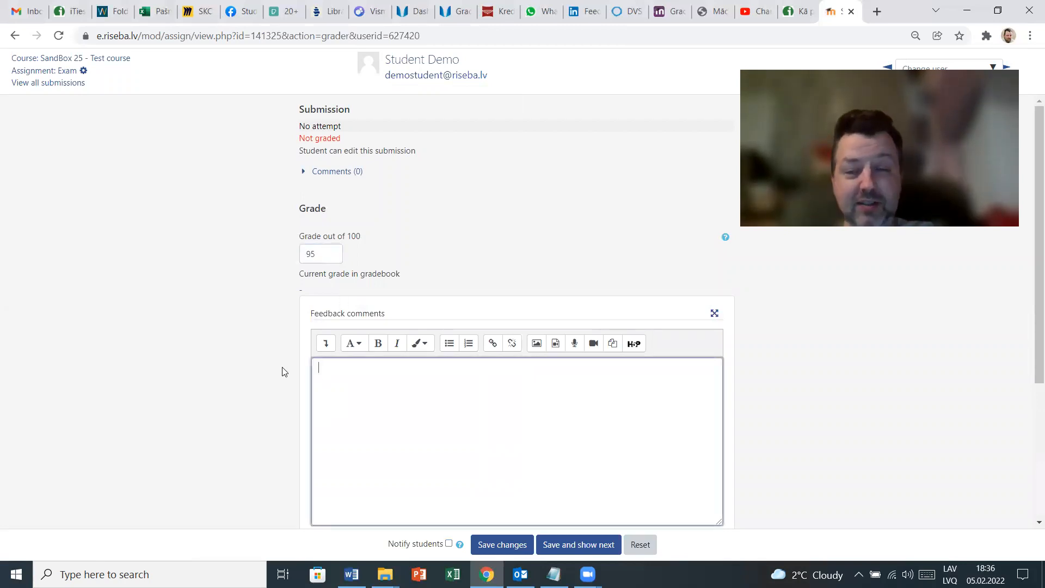
scroll(446, 501, "down", 3)
left_click(498, 544)
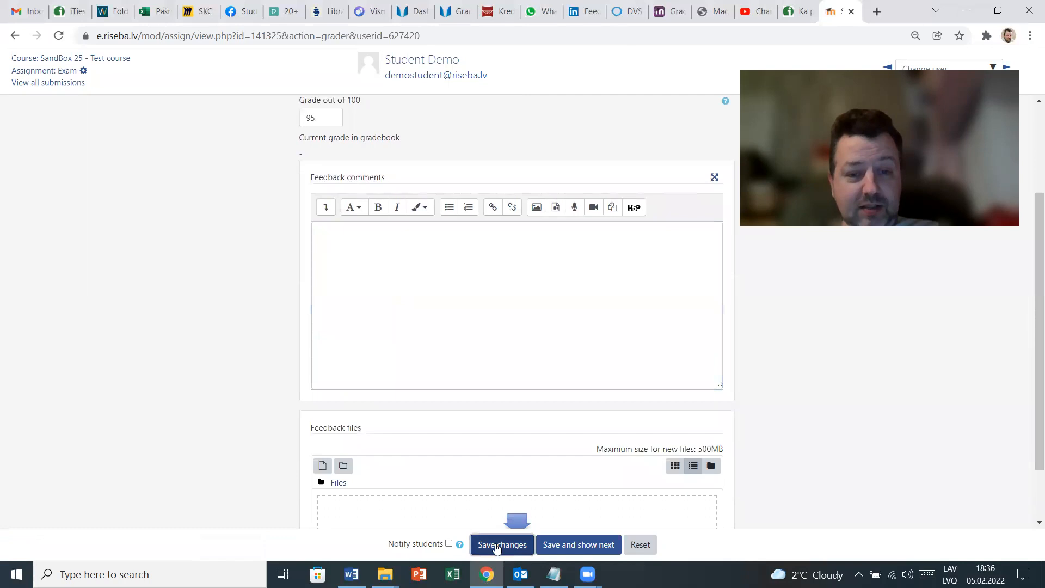
left_click(439, 361)
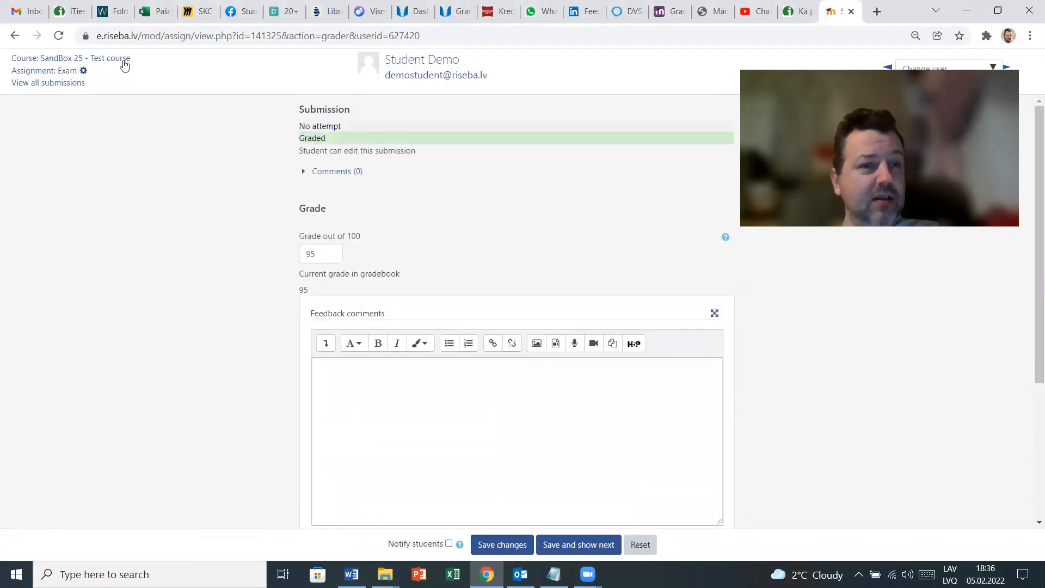
- Open the course's grader report and compare the demo student's four grades with the Course total
left_click(119, 61)
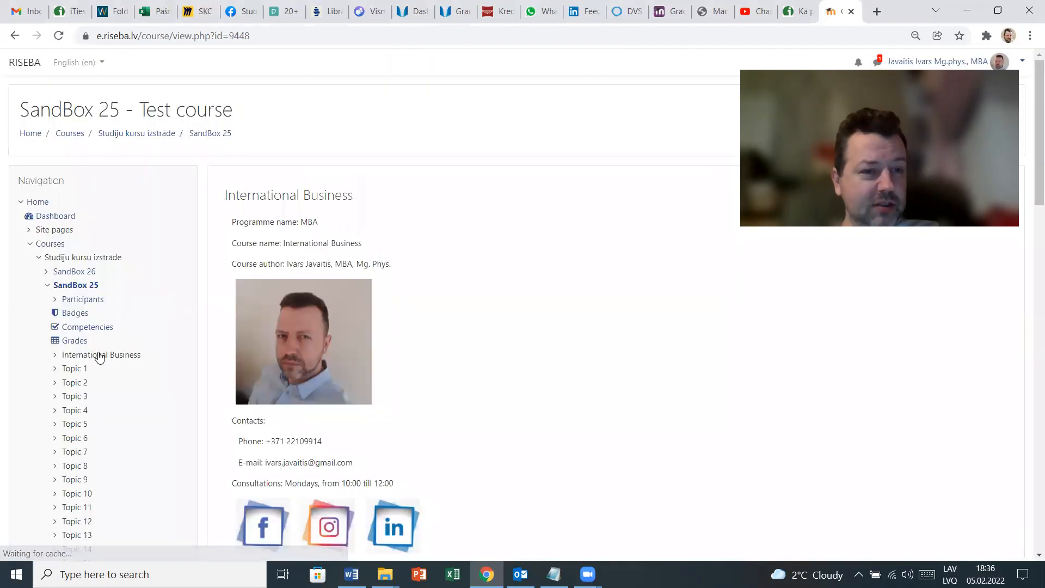
left_click(74, 340)
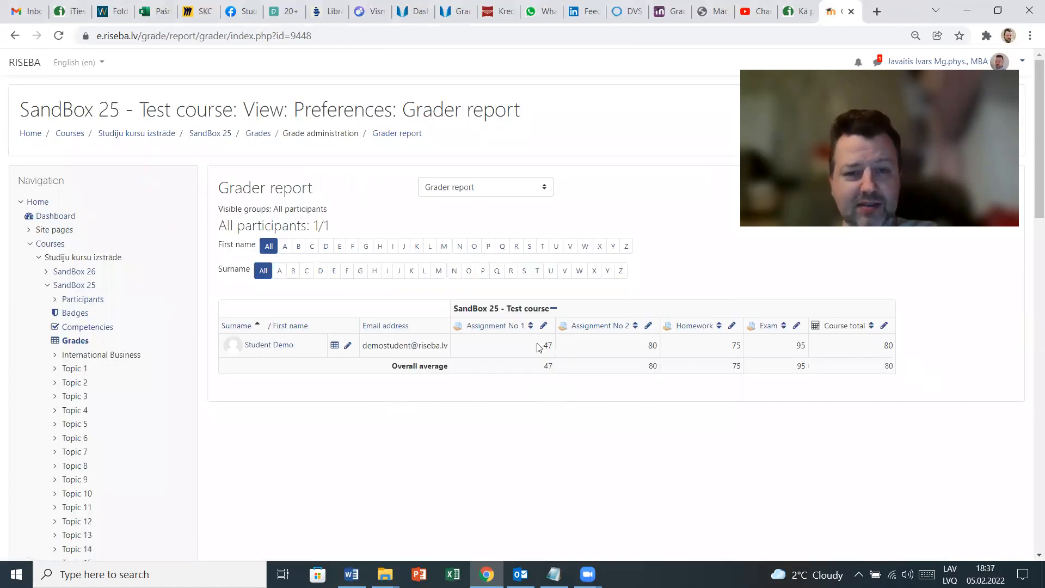
left_click_drag(547, 344, 804, 346)
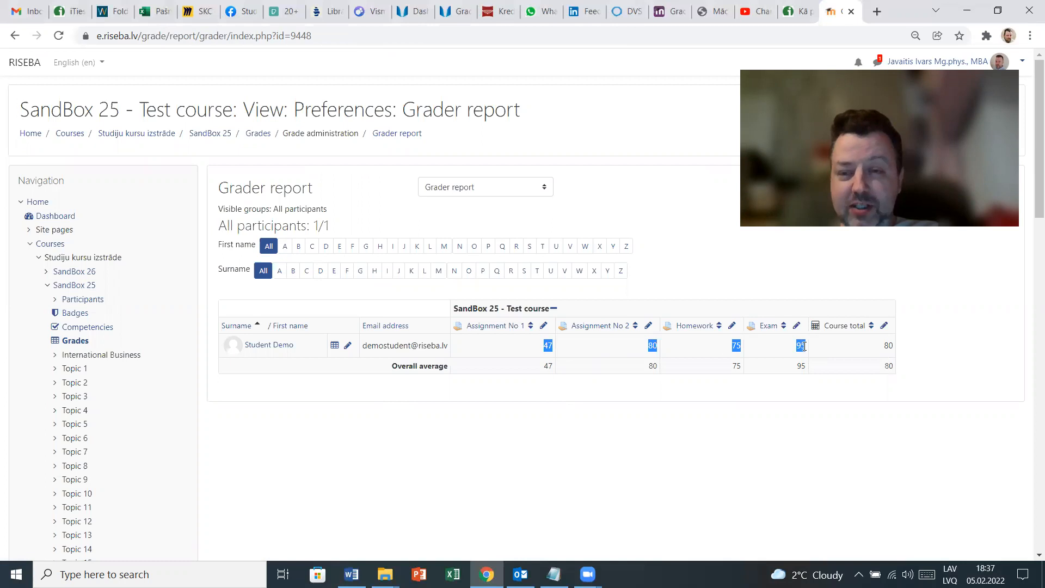
left_click(741, 348)
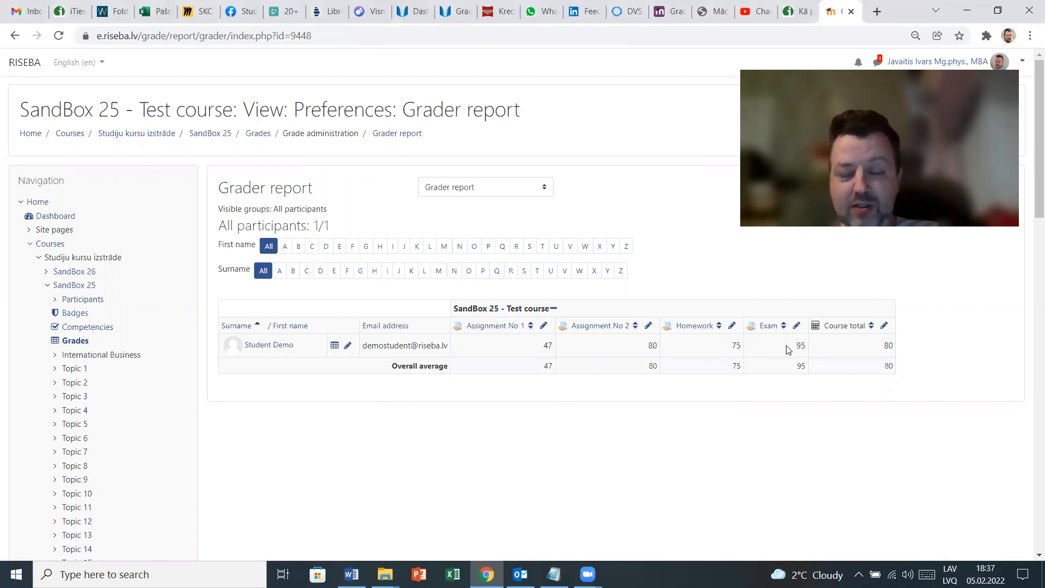
double_click(888, 346)
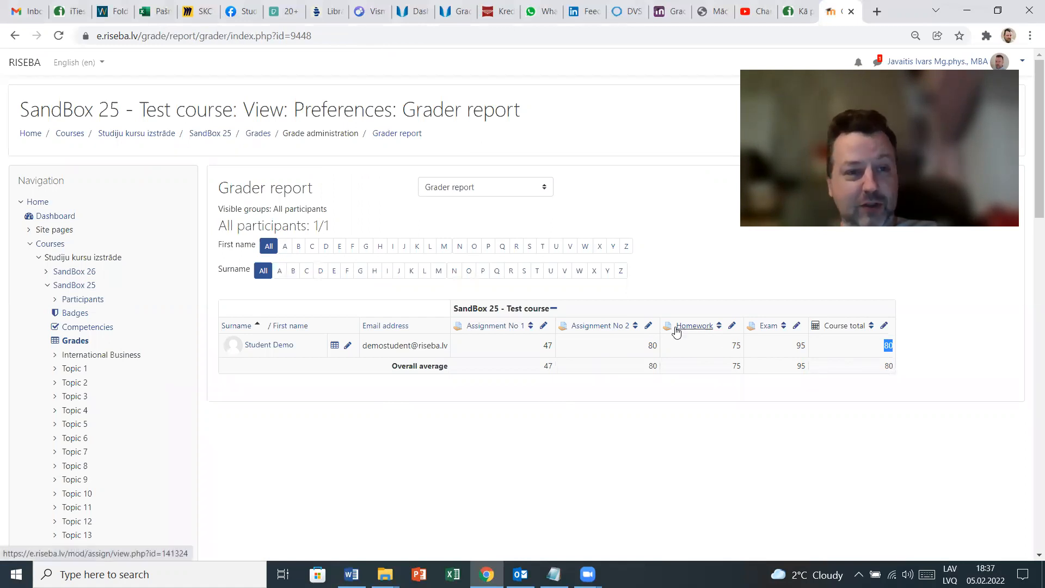
- Clear the demo student's Homework grade in Topic 1 and save the change
left_click(219, 136)
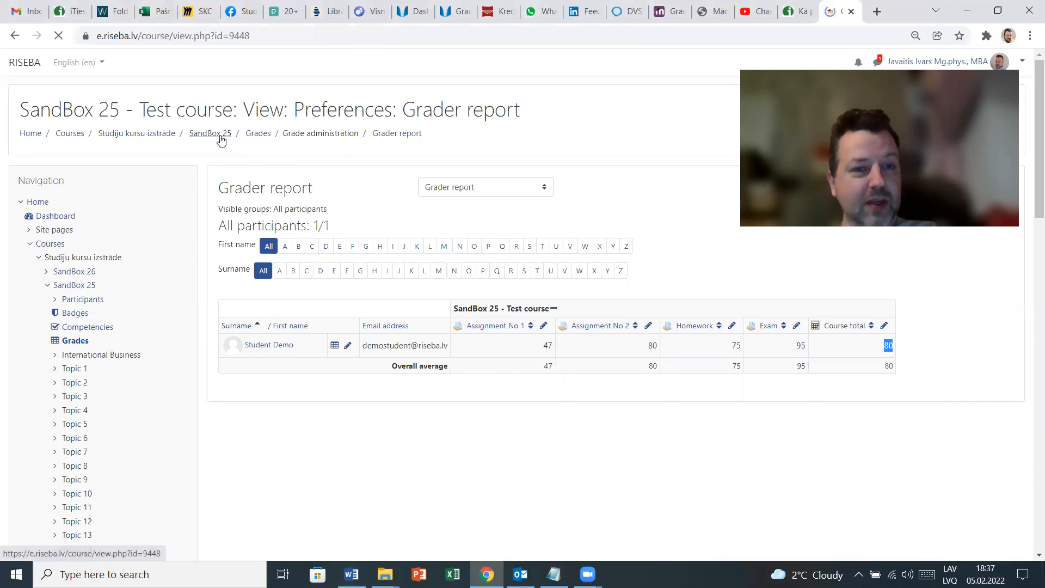
scroll(329, 332, "down", 7)
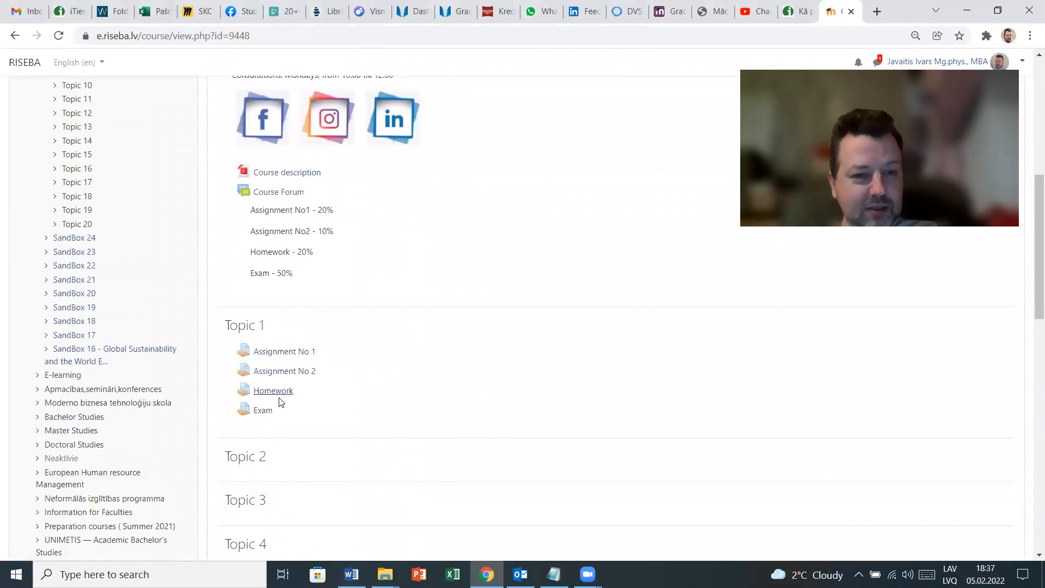
left_click(275, 391)
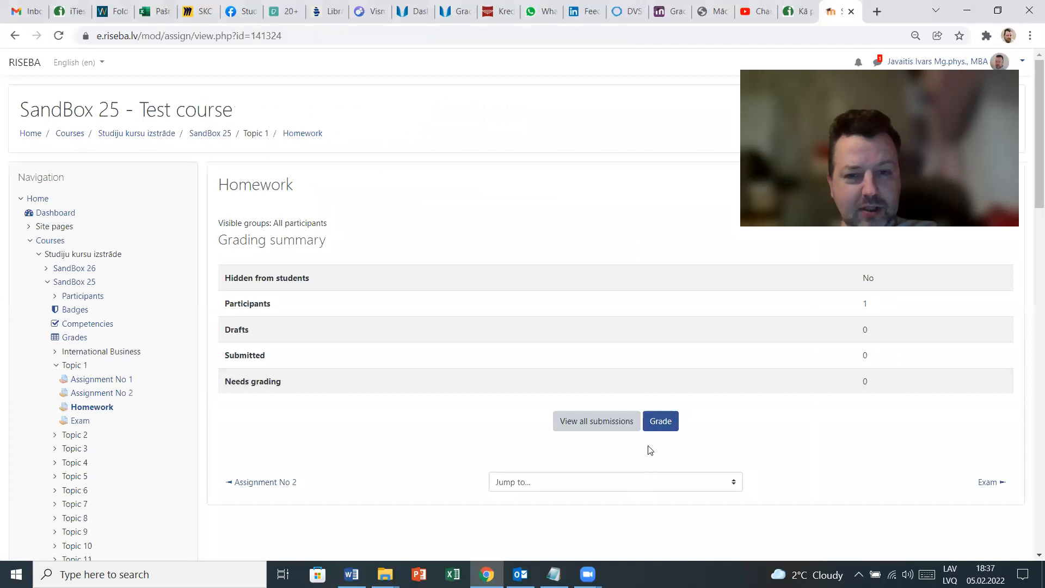
left_click(668, 428)
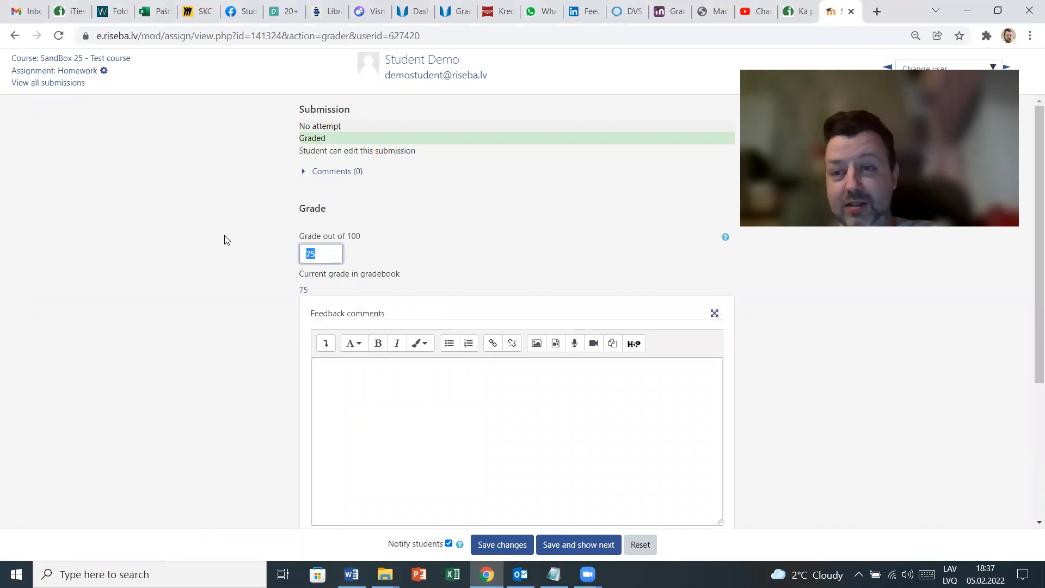
key("BackSpace")
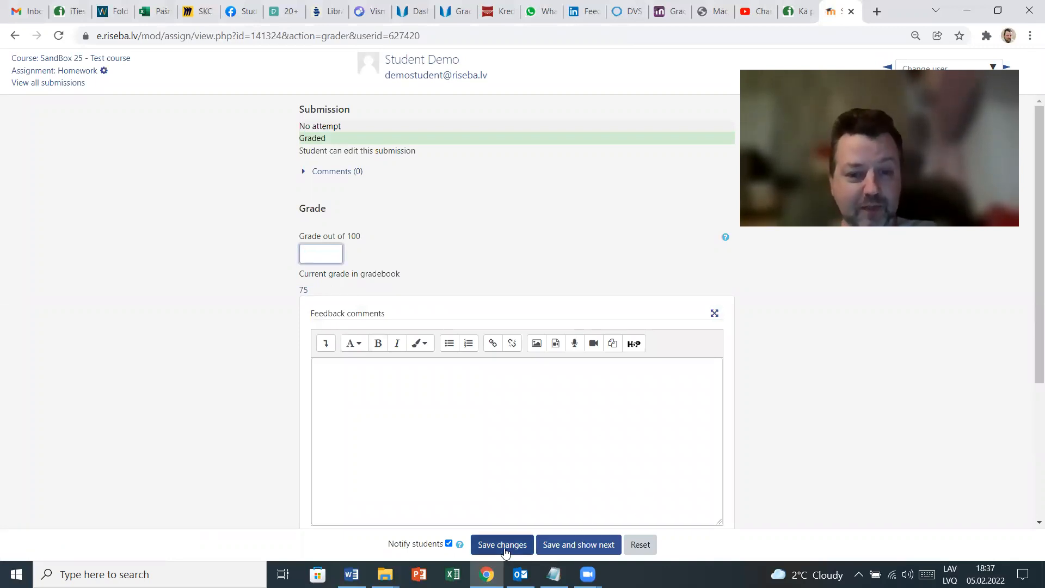
left_click(504, 546)
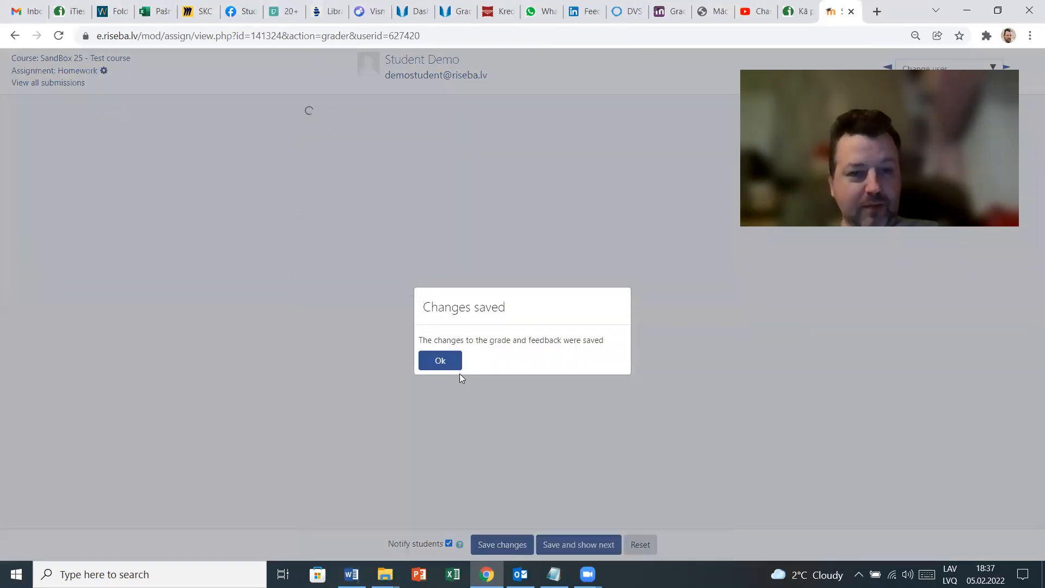
left_click(448, 362)
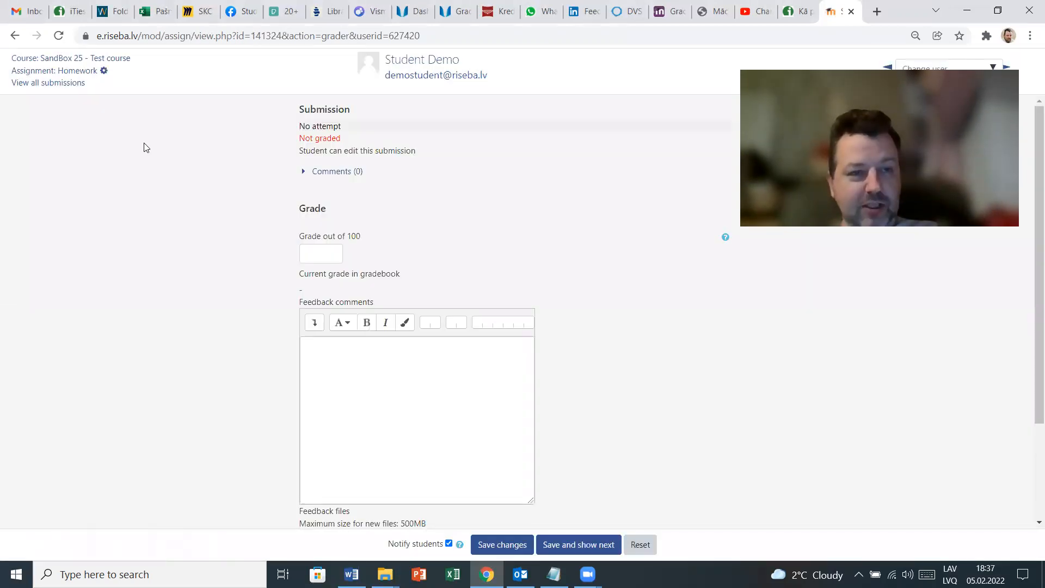
- Return to the course's grader report and check the Course total against the empty Homework grade
left_click(68, 59)
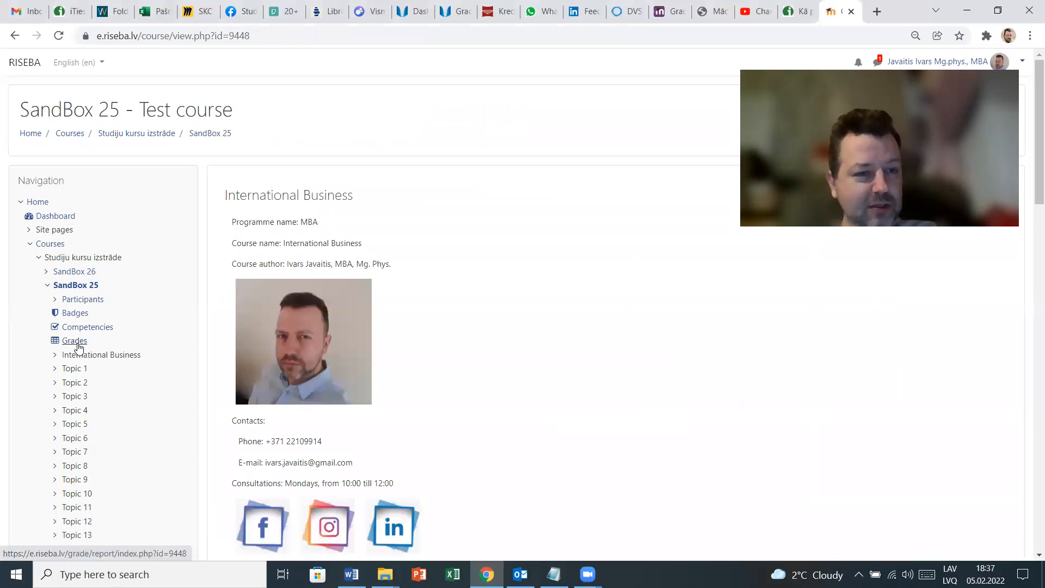
left_click(78, 345)
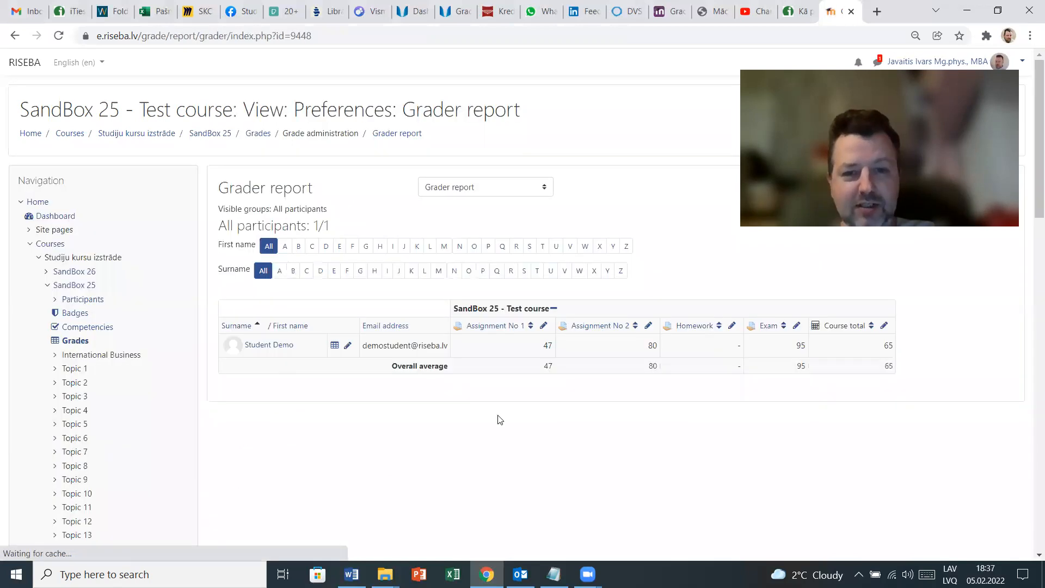
double_click(893, 348)
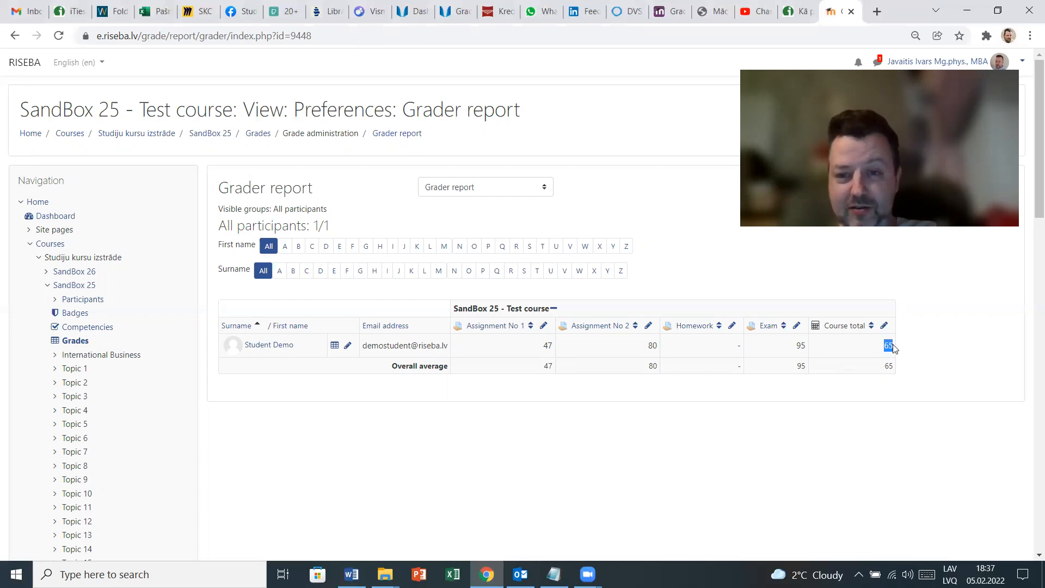
double_click(739, 346)
left_click(739, 412)
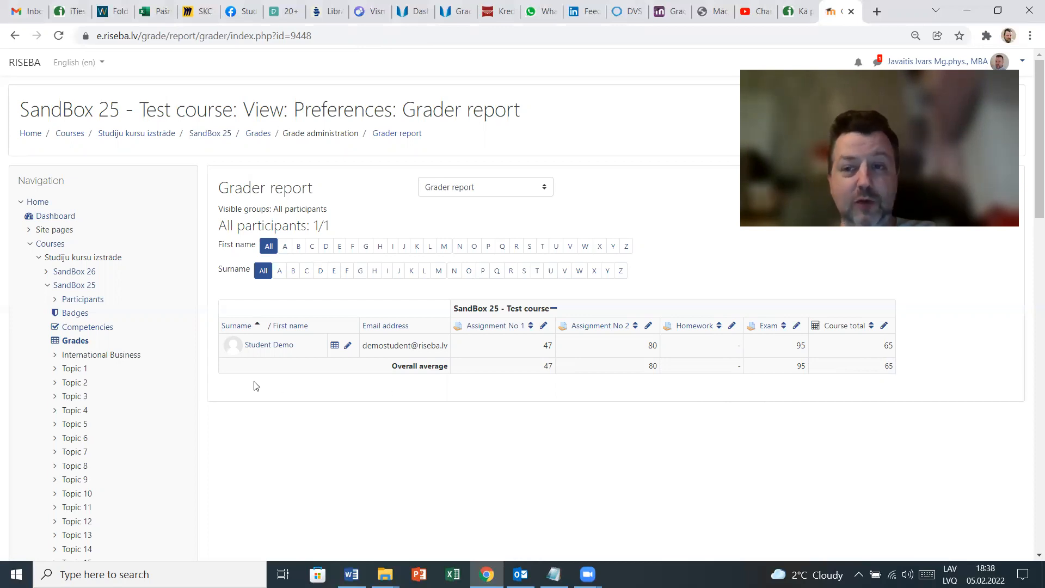
- Open the Course total's calculation for editing from the course's Gradebook setup
scroll(86, 377, "down", 1)
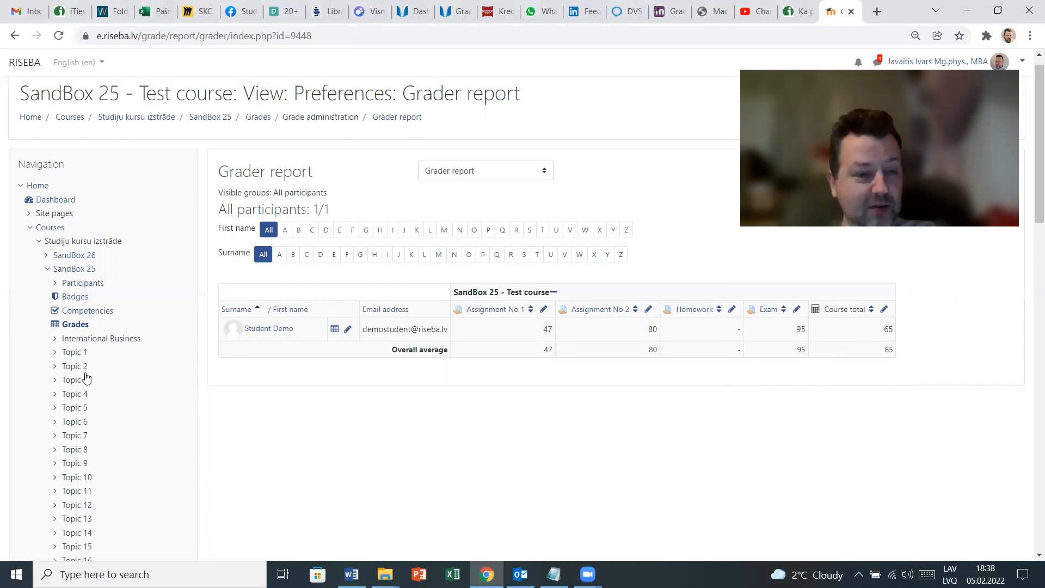
scroll(85, 376, "down", 20)
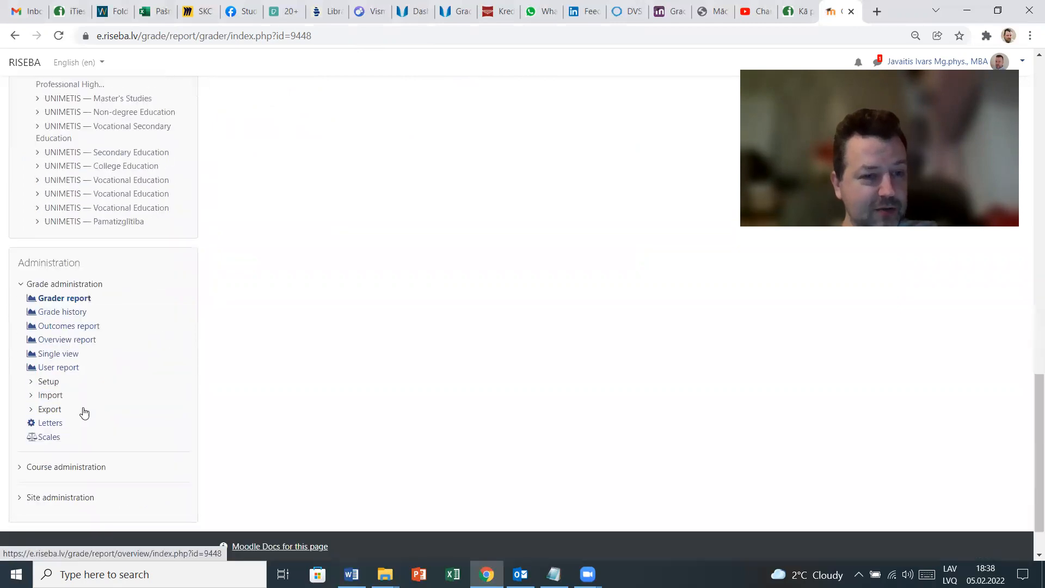
left_click(20, 469)
scroll(94, 422, "down", 4)
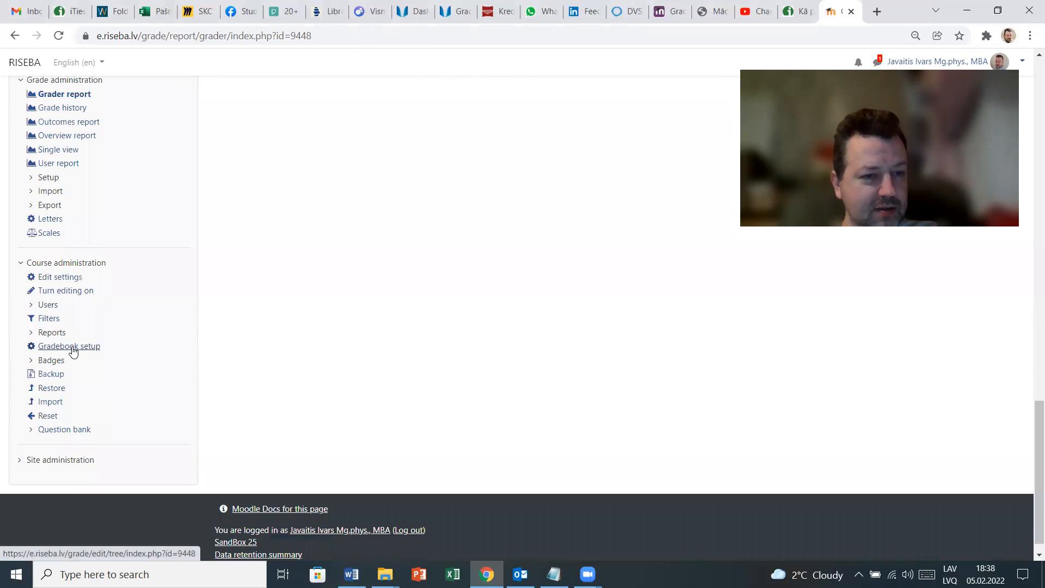
left_click(72, 347)
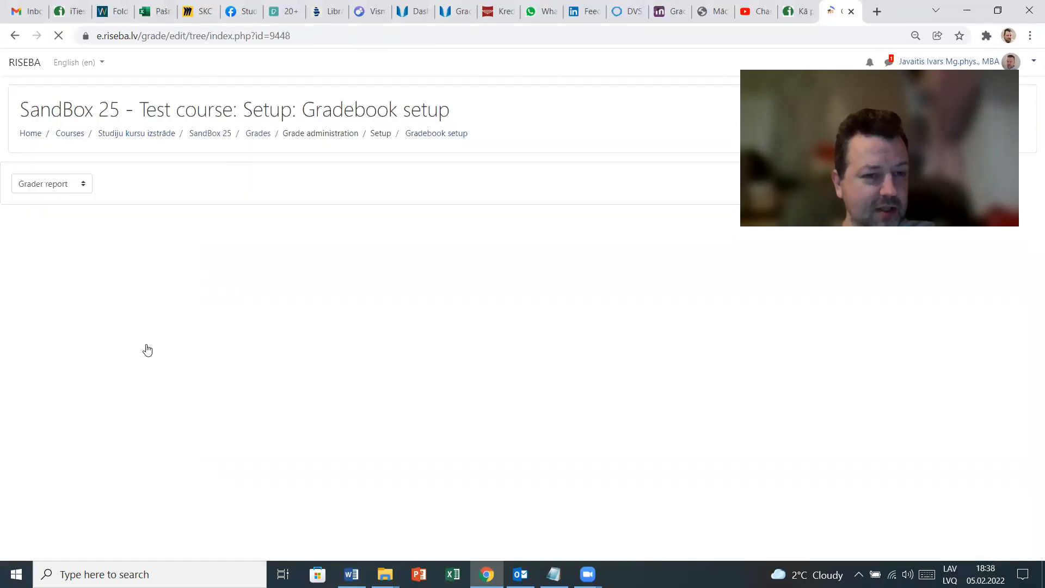
left_click(898, 395)
left_click(888, 415)
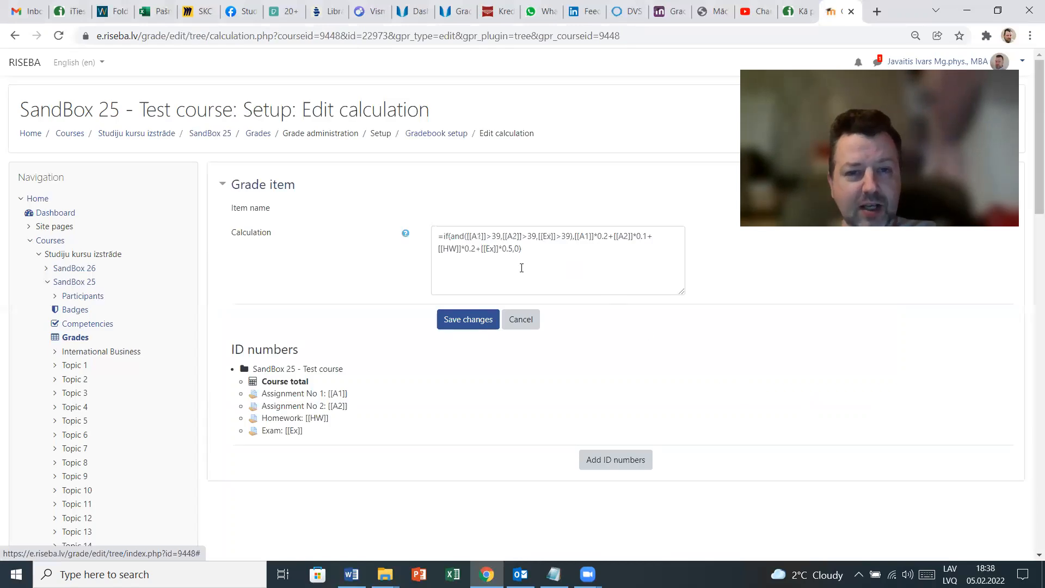
- Examine the and() conditions and the [[HW]]*0.2 term in the Course total's formula, save the calculation and return to the course page
left_click_drag(467, 235, 567, 240)
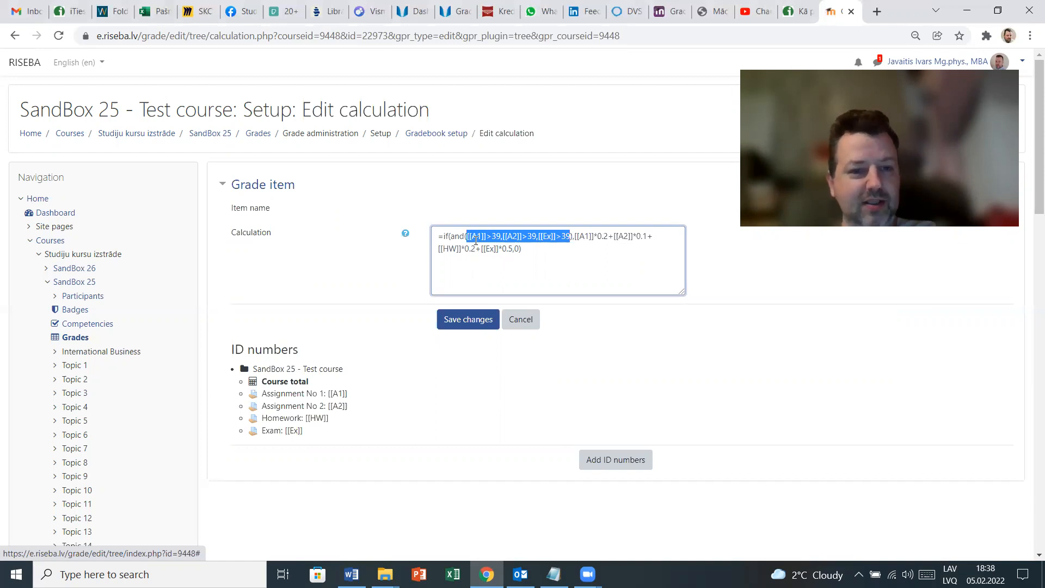
left_click(578, 254)
left_click_drag(568, 235, 468, 235)
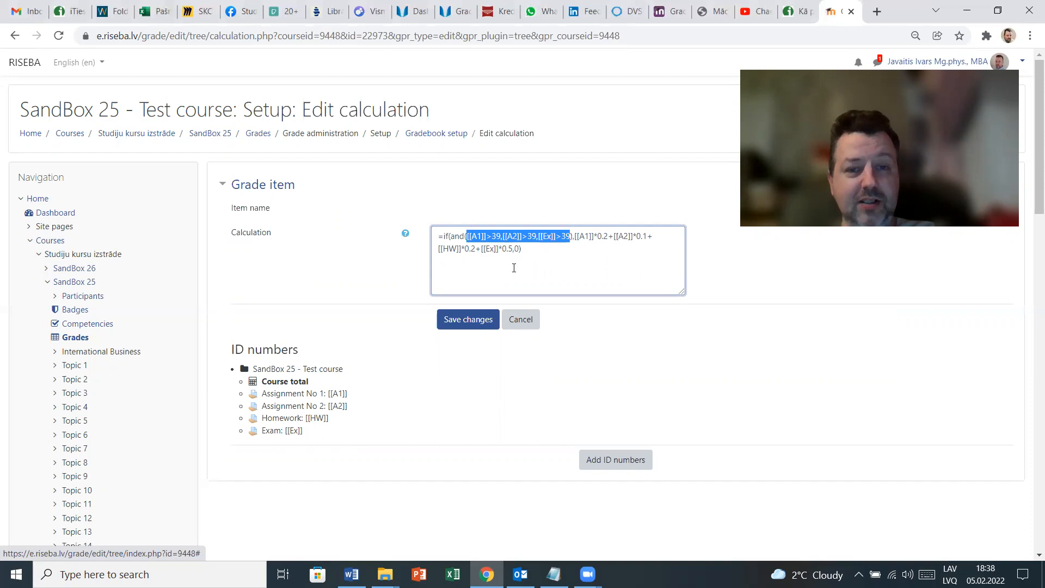
left_click(527, 254)
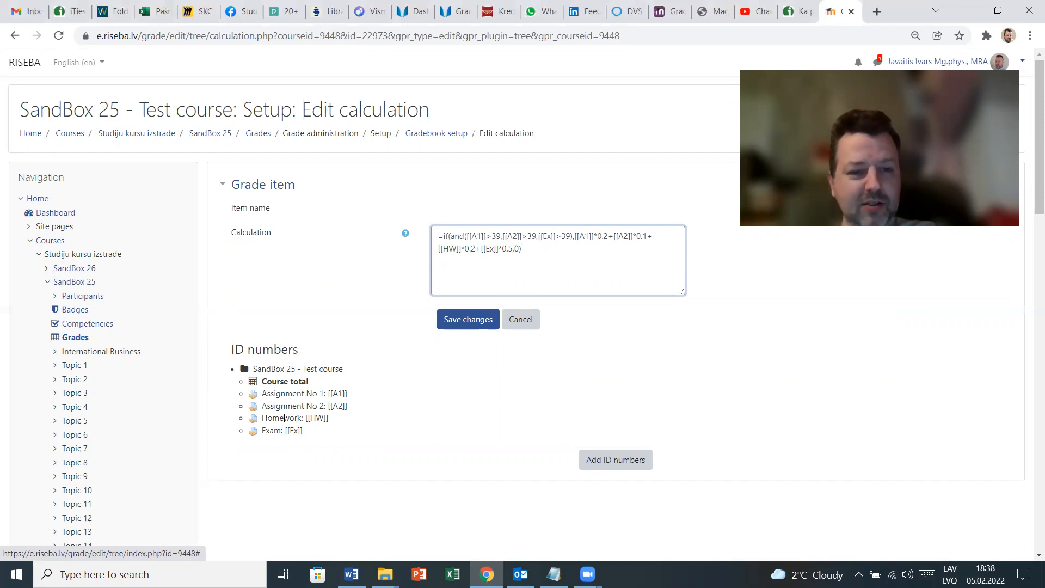
left_click_drag(439, 248, 476, 246)
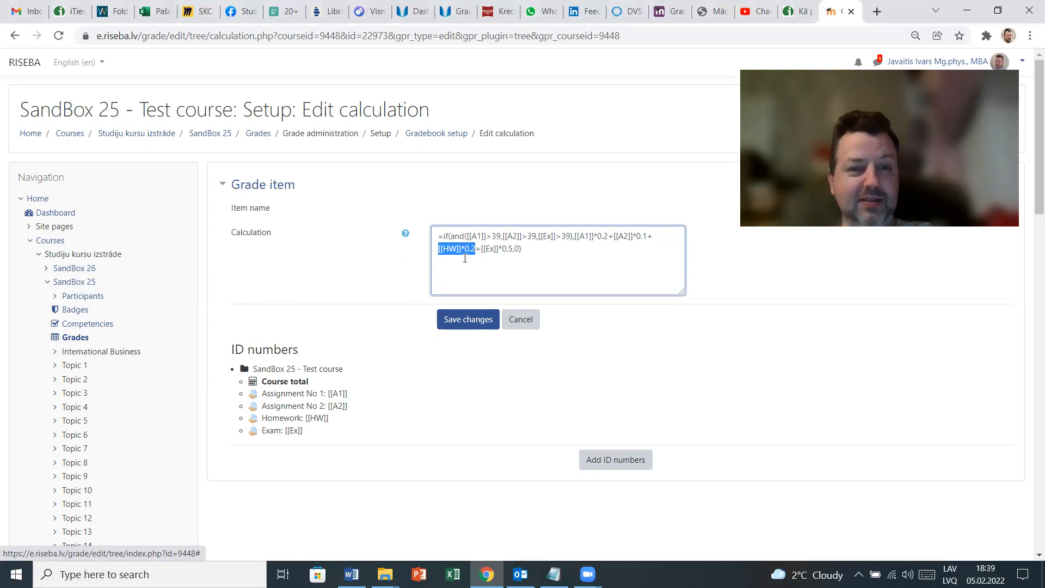
left_click(552, 256)
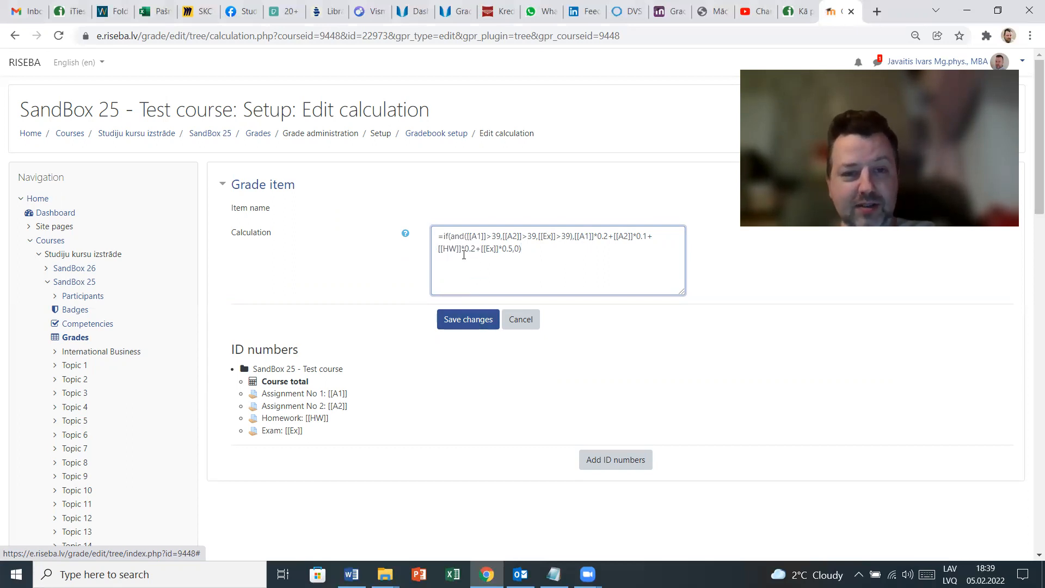
left_click_drag(439, 249, 477, 249)
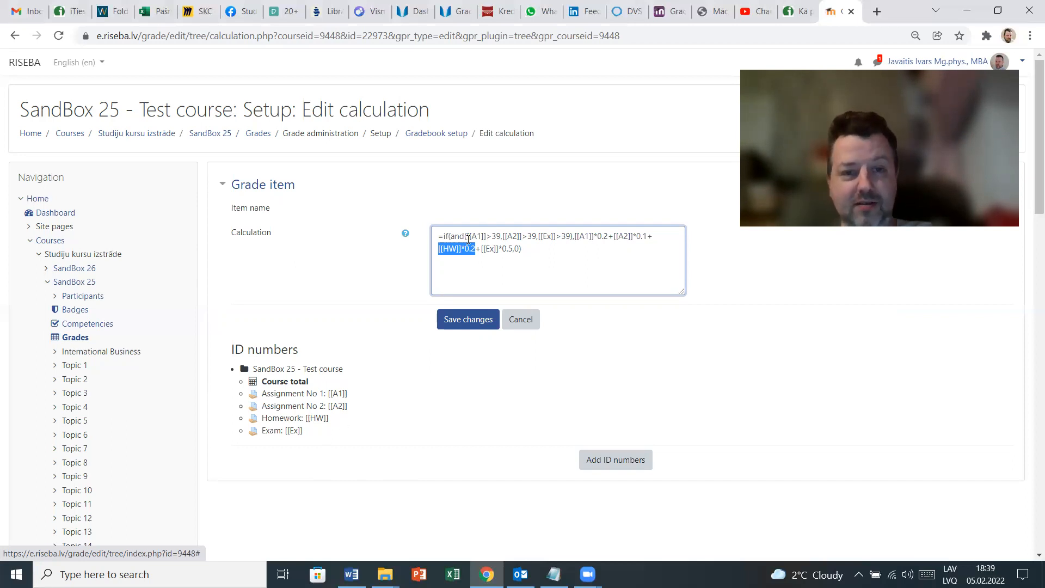
left_click(541, 251)
left_click(460, 325)
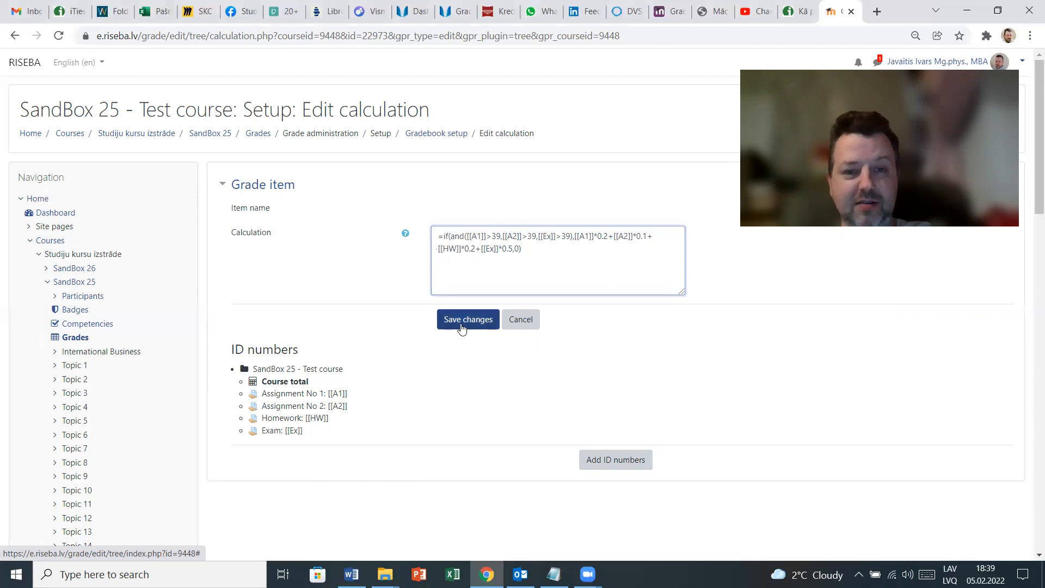
left_click(210, 133)
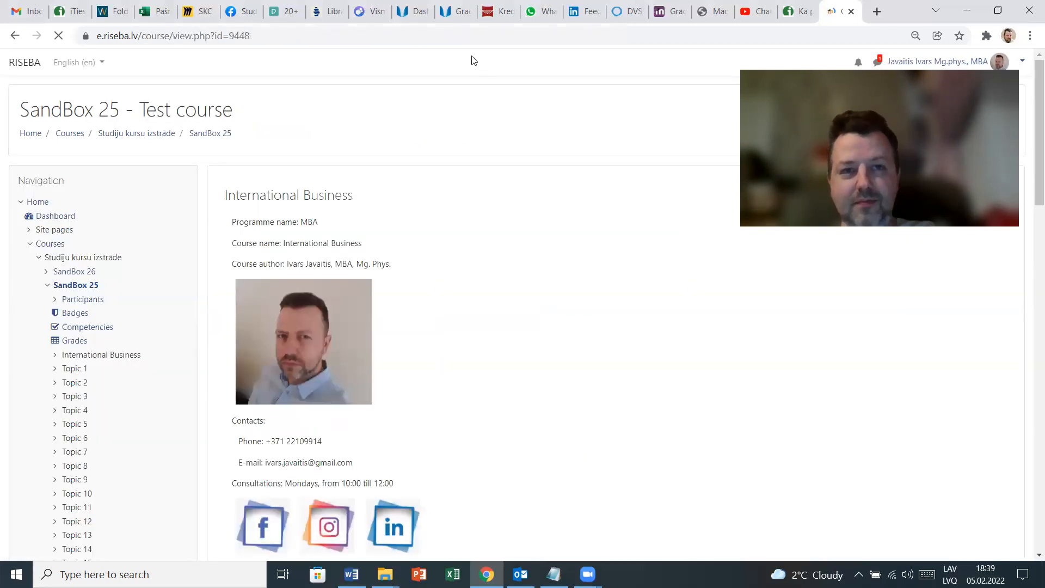